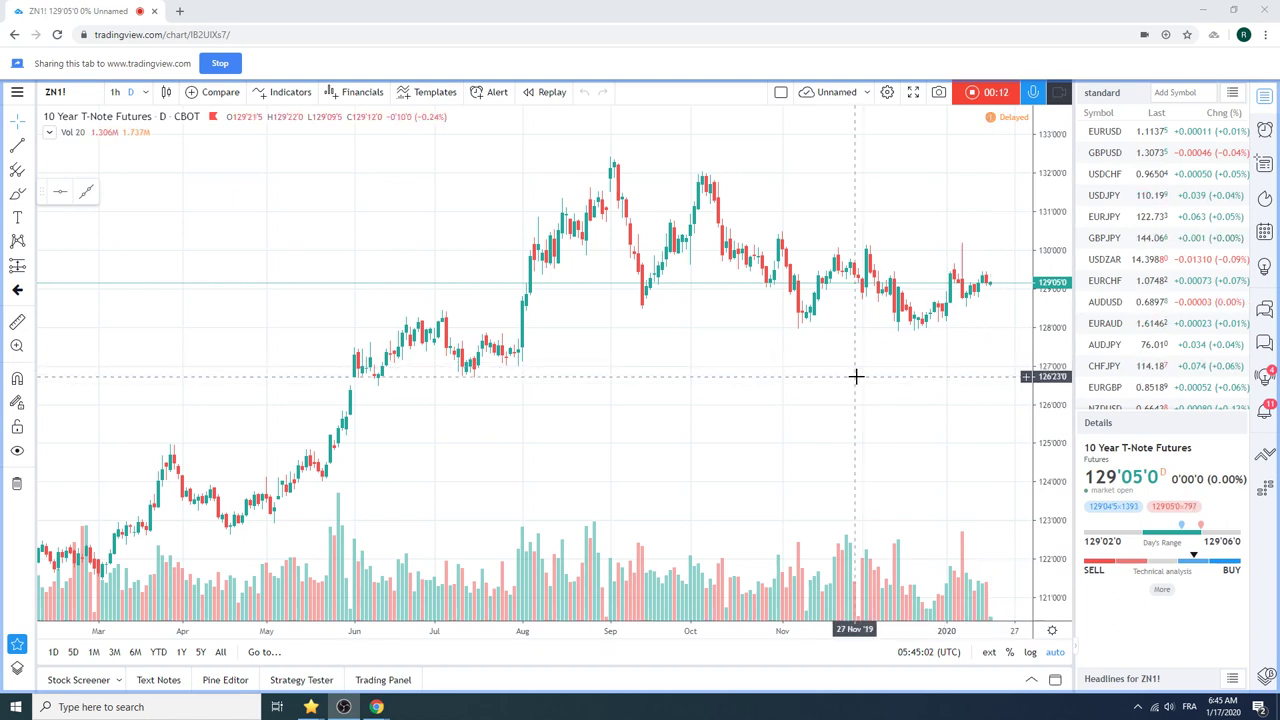
Zoom out the ZN1! chart, then view the EURUSD, GBPUSD and USDCHF daily charts
scroll(855, 376, down, 1)
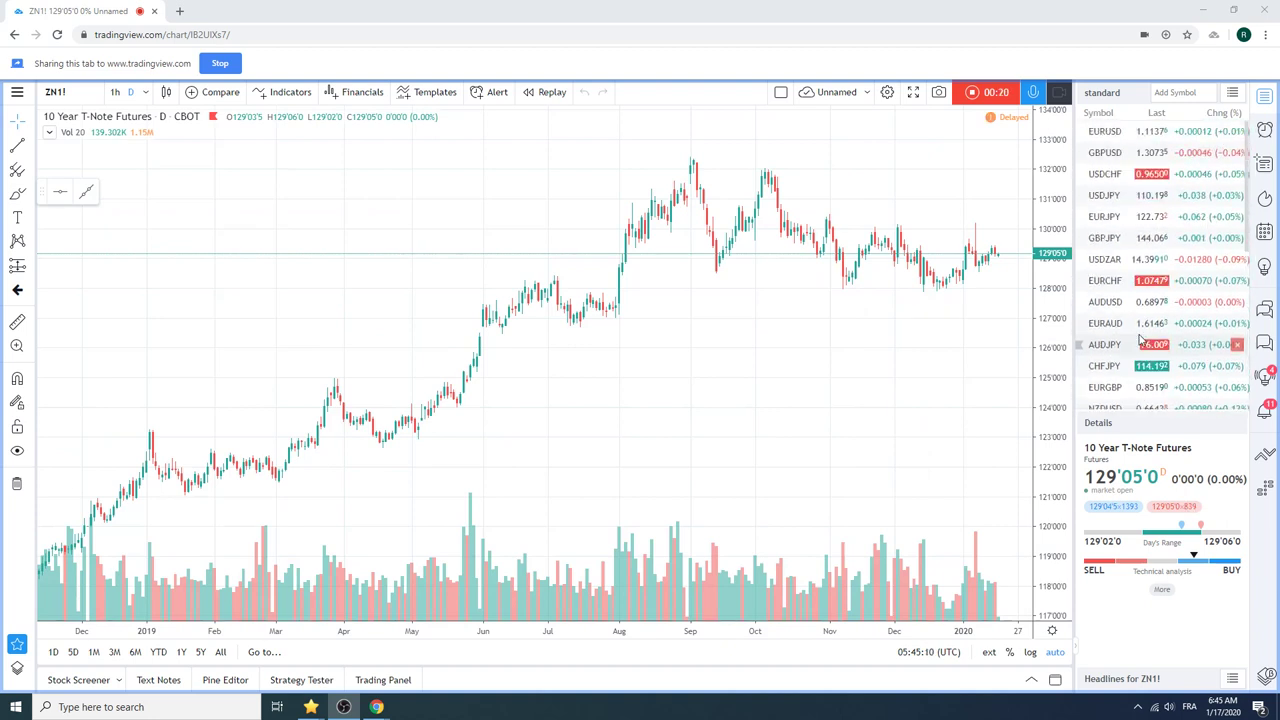
click(1110, 132)
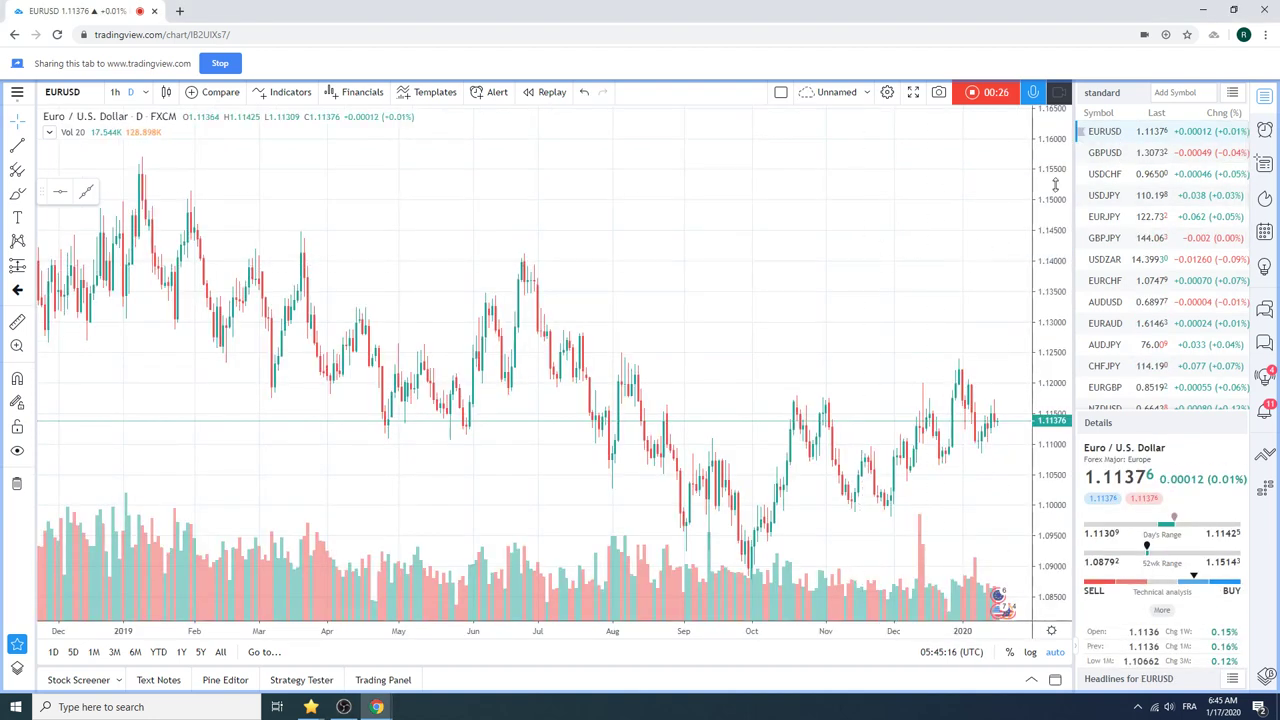
click(1105, 154)
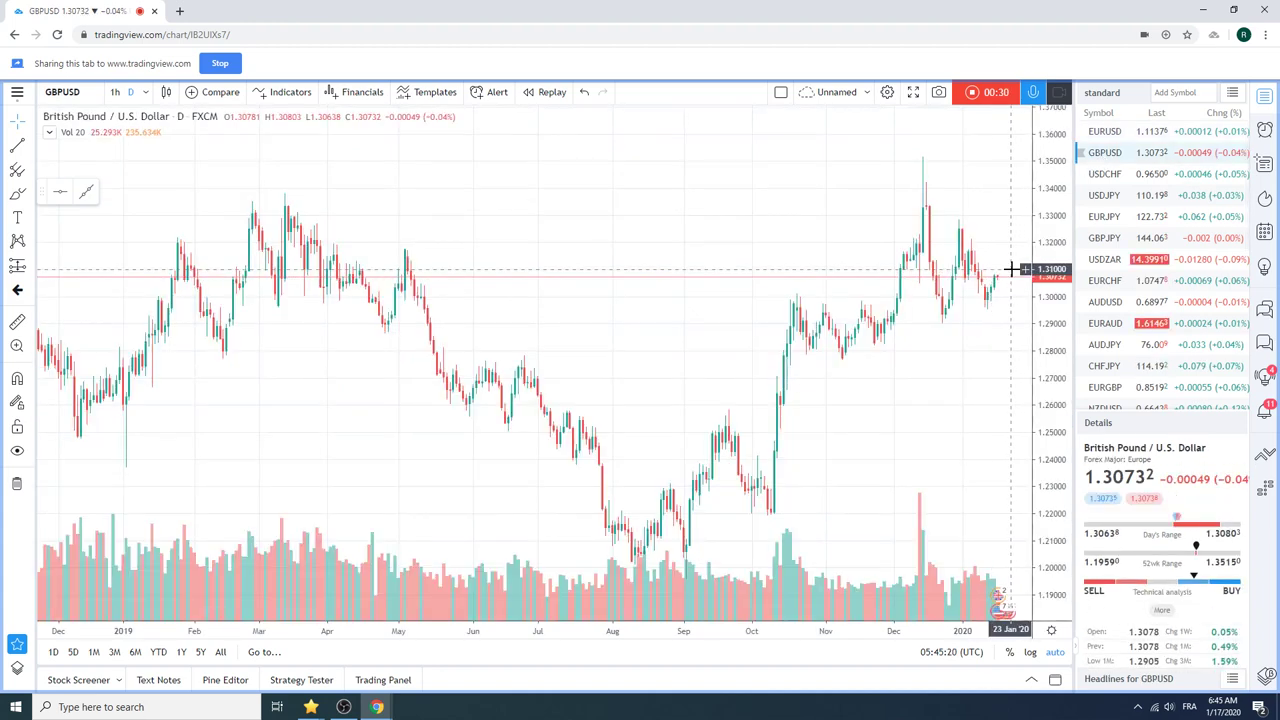
click(1104, 174)
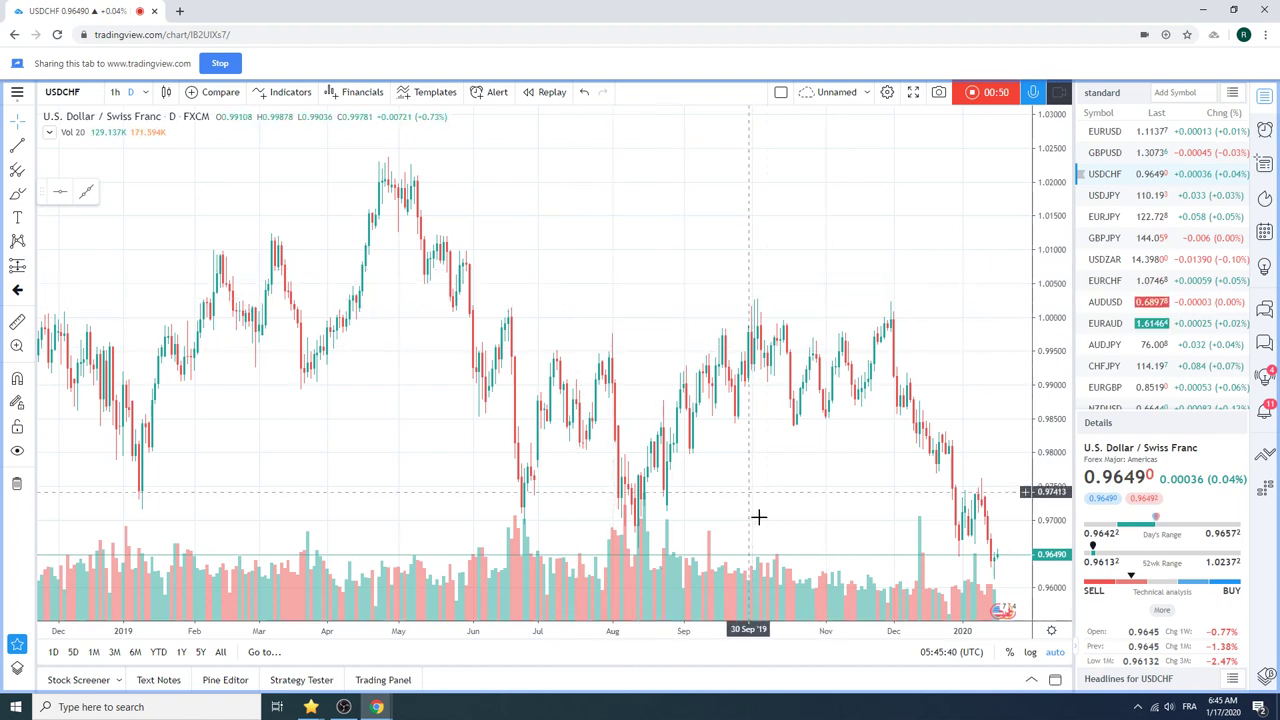
Hide the Vol (20) pane and the chart event flags, then zoom into recent USDCHF prices
right_click(768, 588)
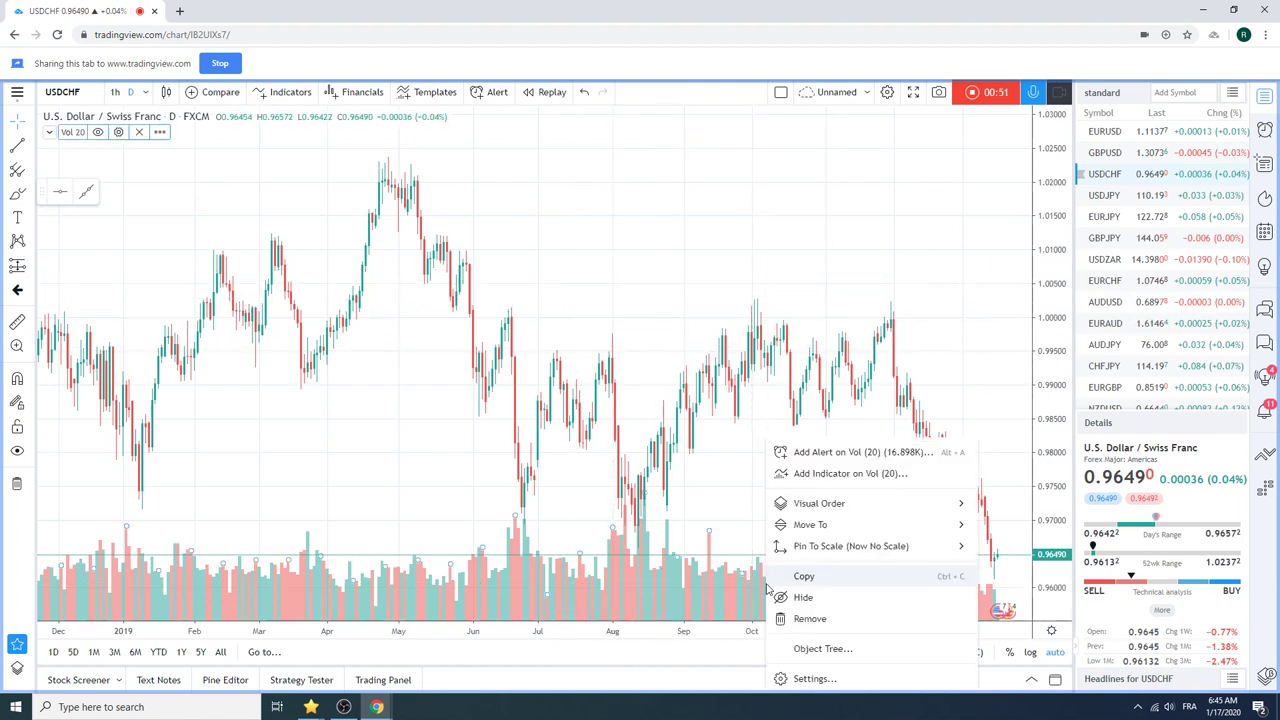
click(842, 598)
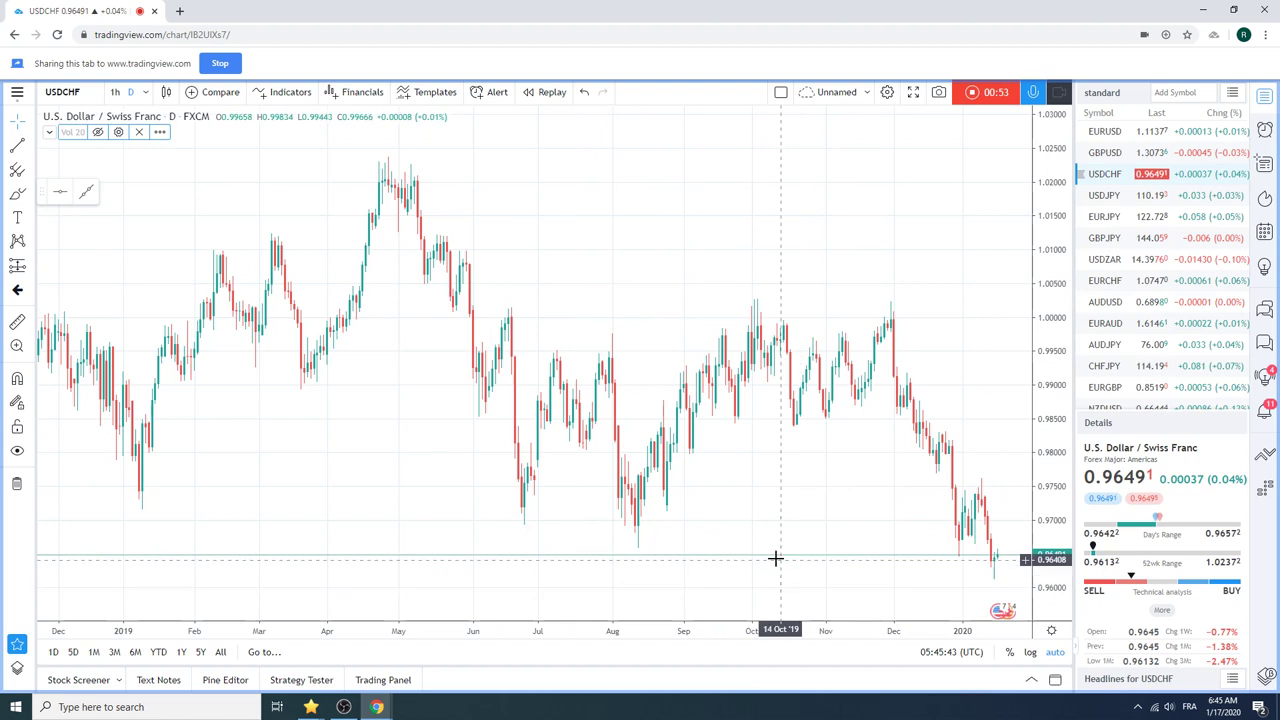
right_click(1003, 610)
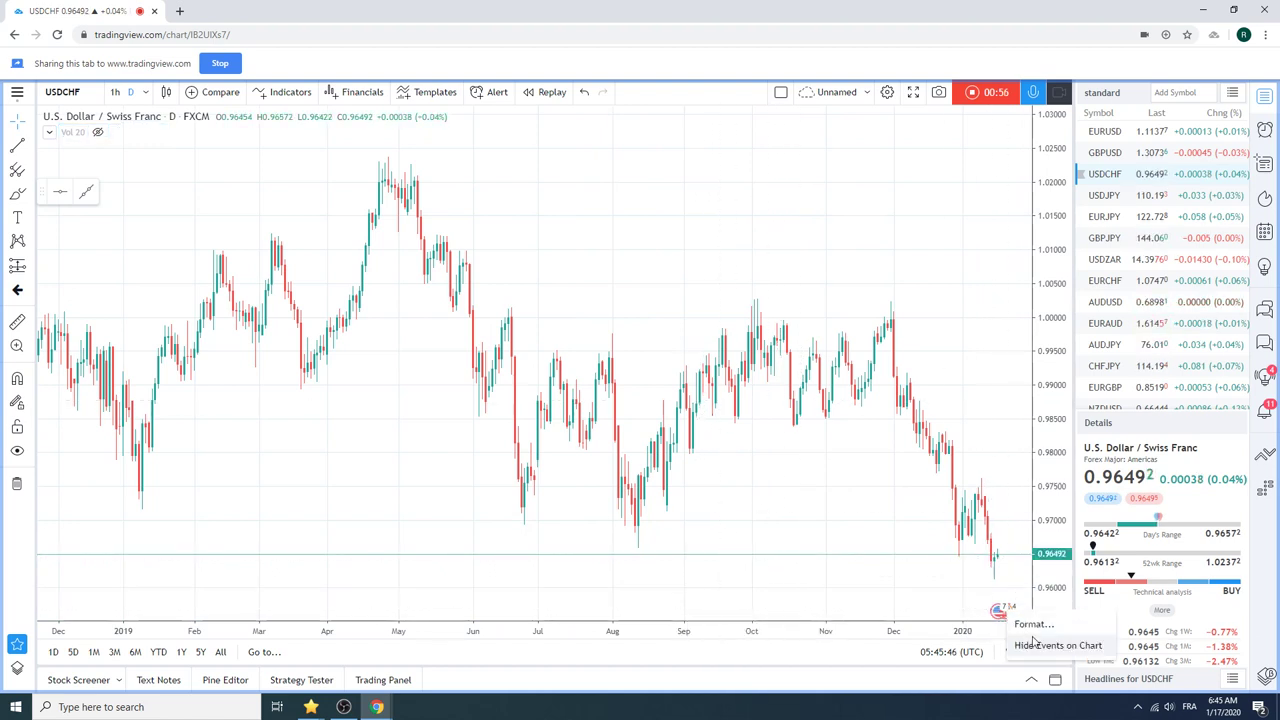
click(1036, 645)
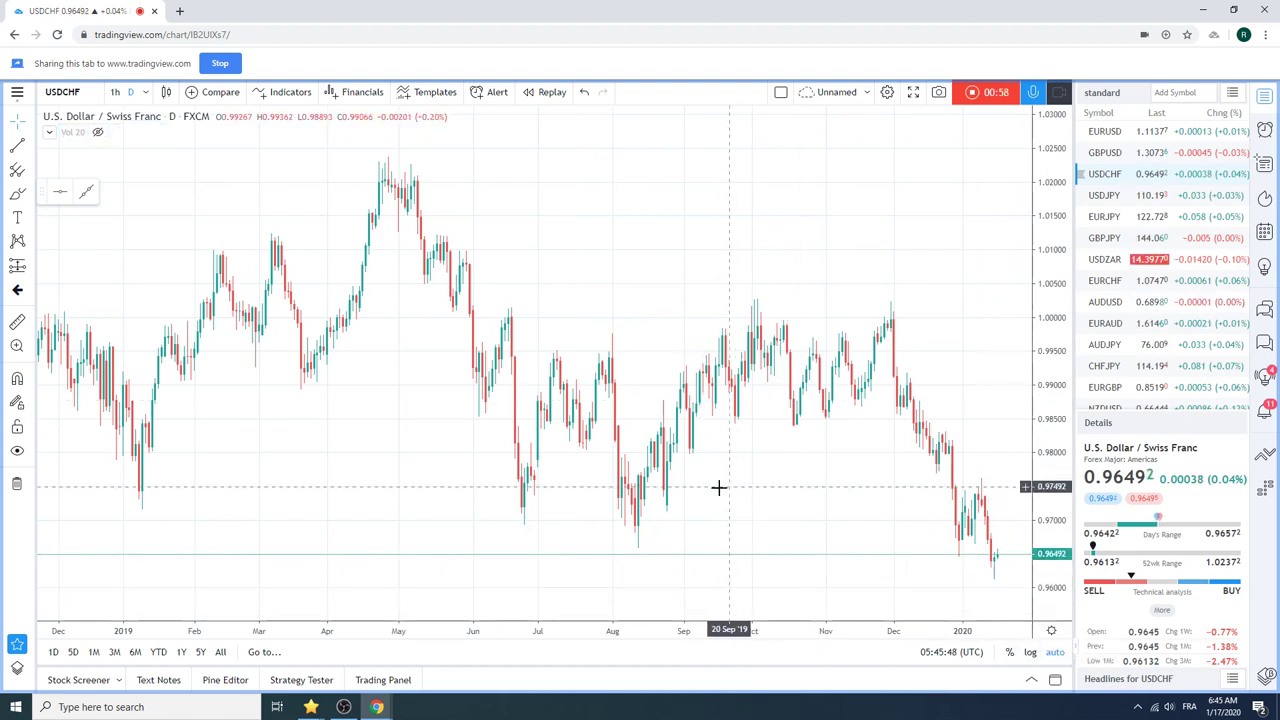
scroll(717, 487, up, 3)
scroll(717, 487, up, 3)
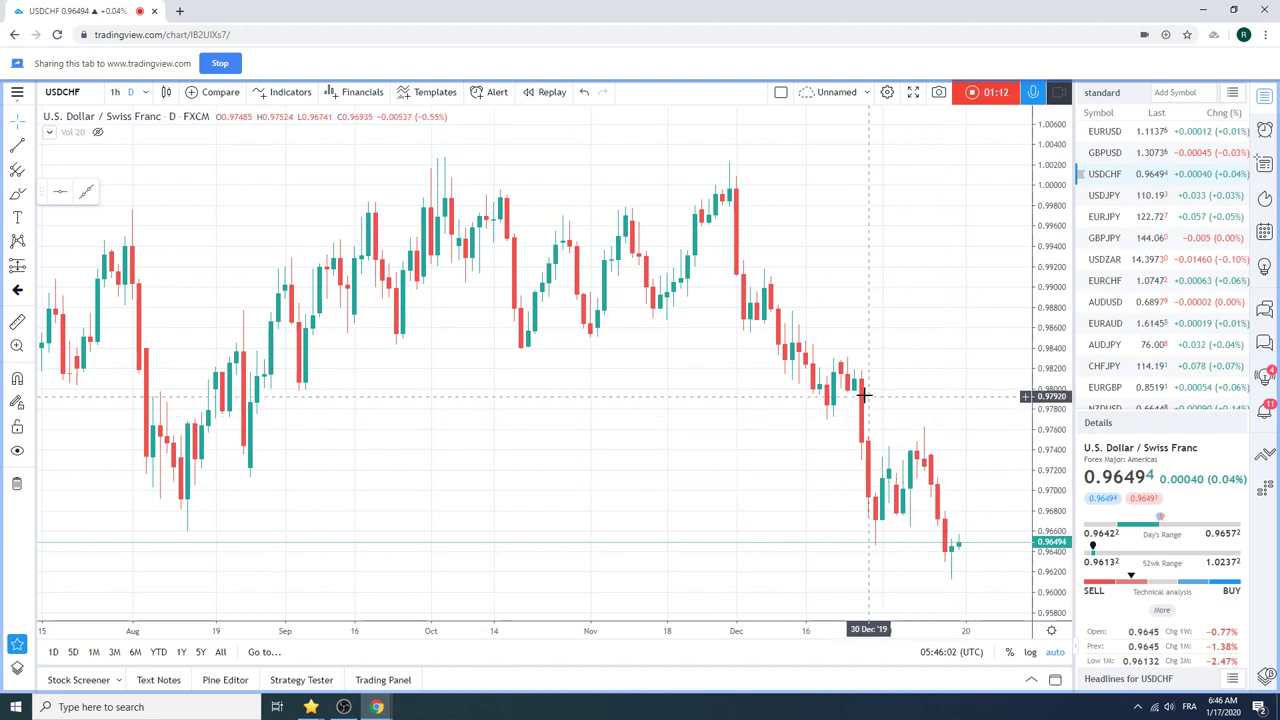
Load the USDJPY chart and zoom out to show the multi-year history
click(1110, 196)
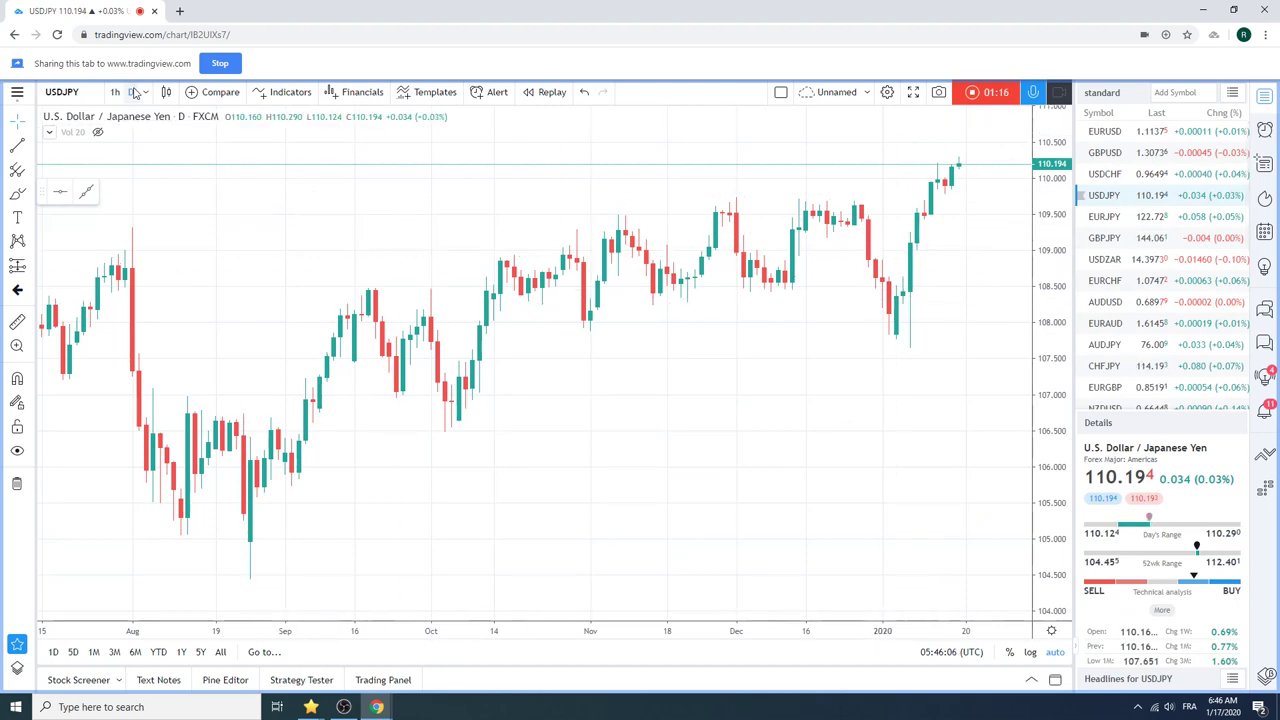
scroll(614, 274, down, 5)
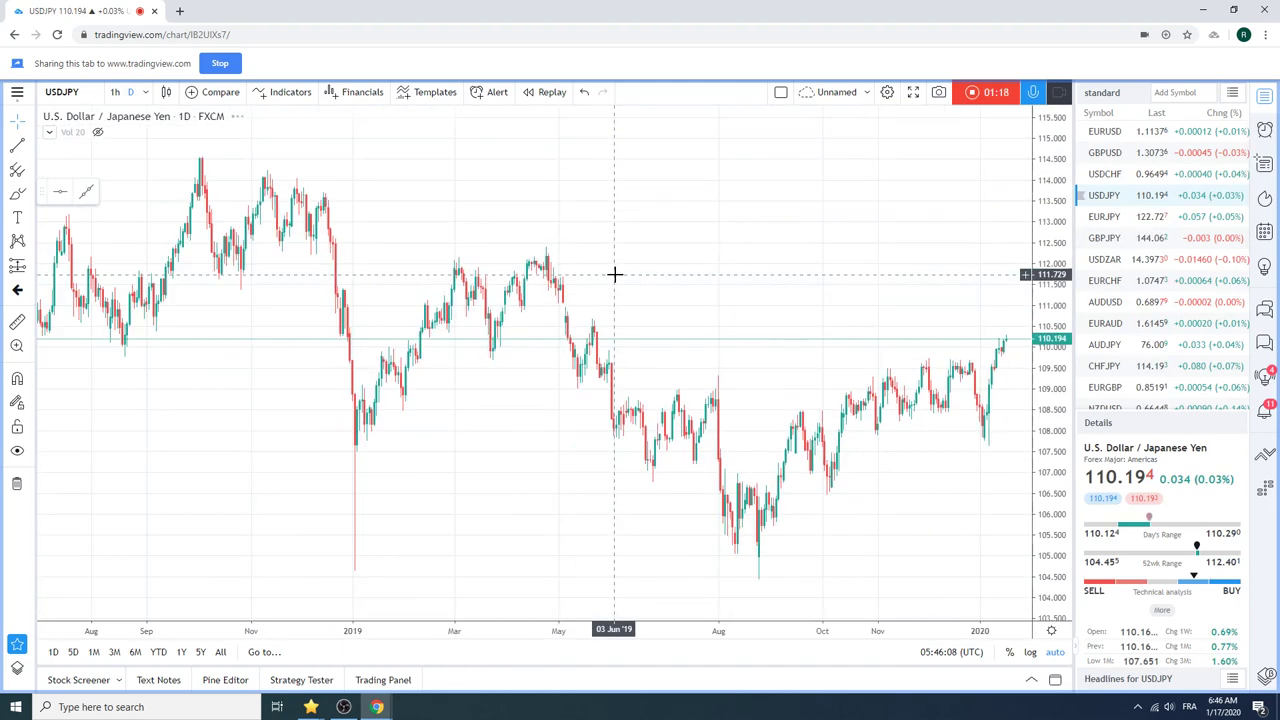
scroll(614, 274, down, 5)
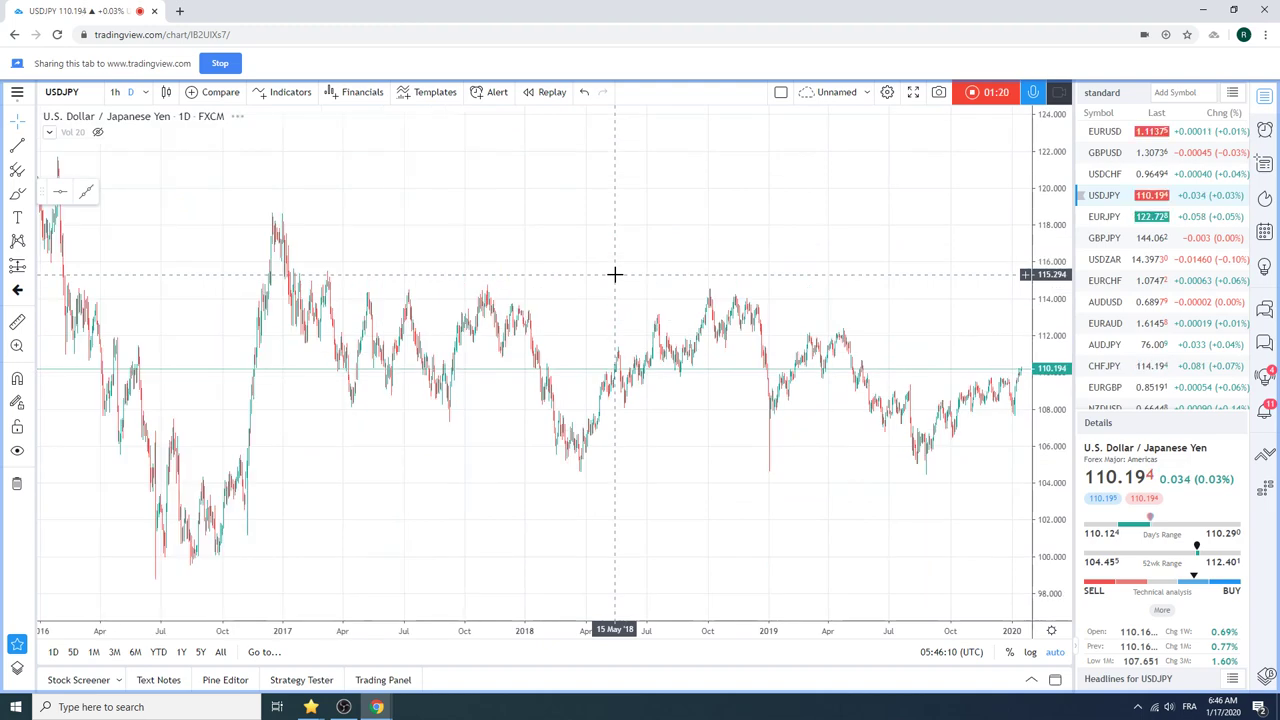
scroll(614, 274, down, 5)
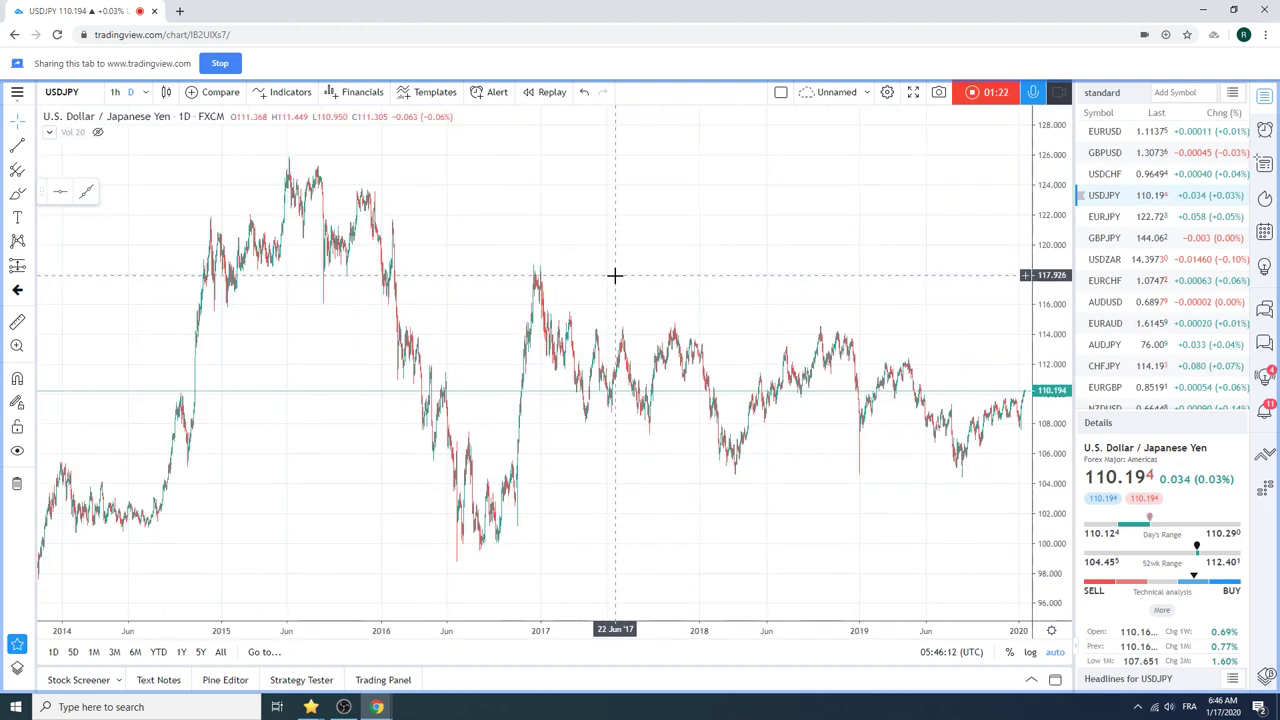
Draw an Extended trend line from the 2015 peak through the 2018 high
click(30, 148)
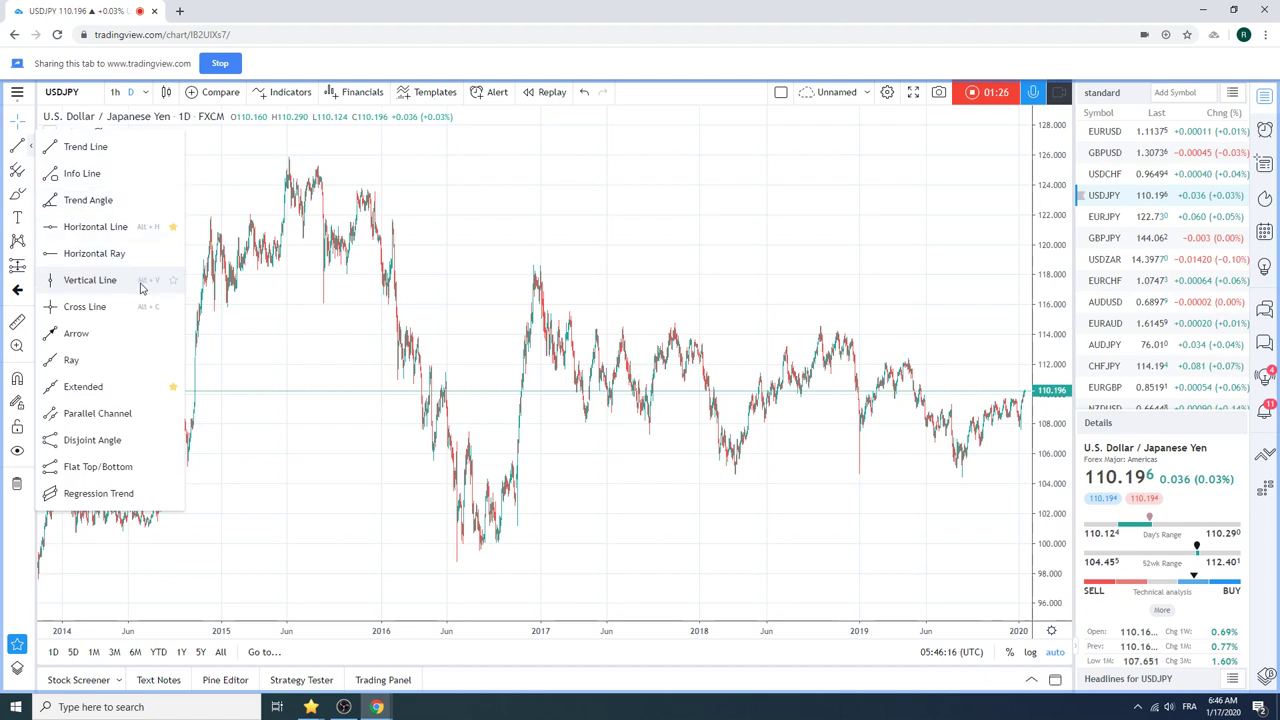
click(129, 388)
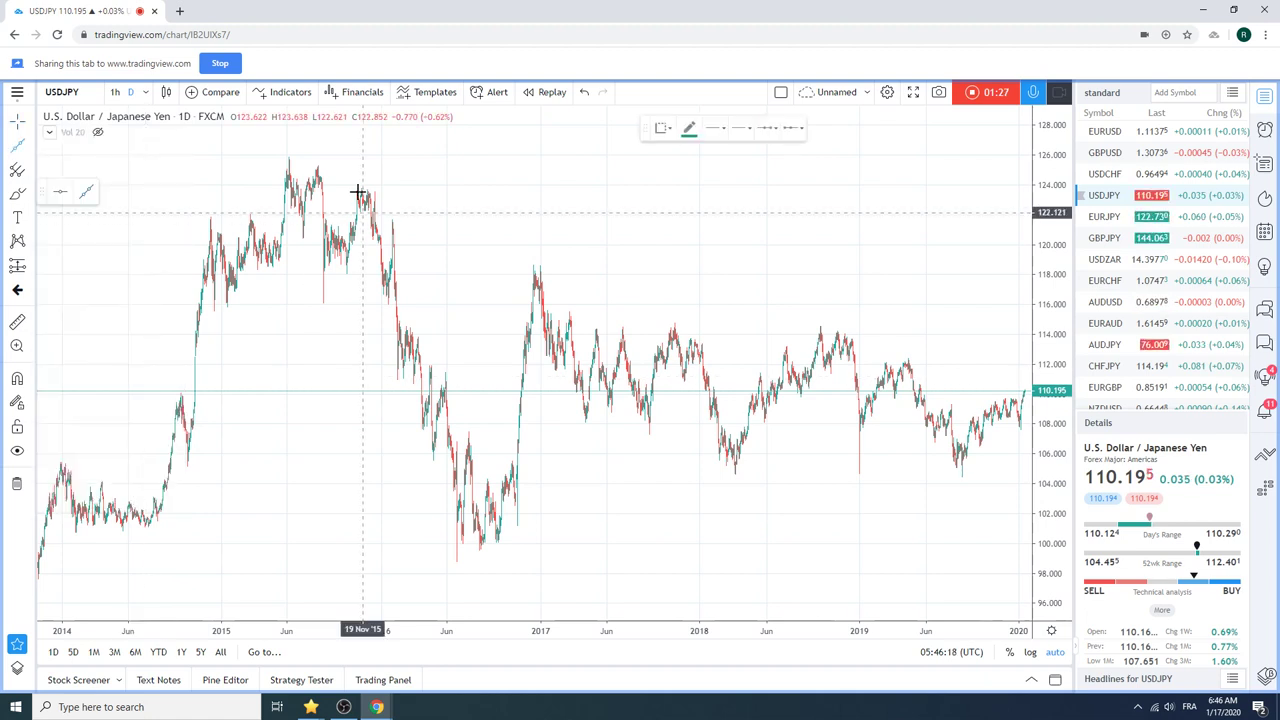
click(290, 153)
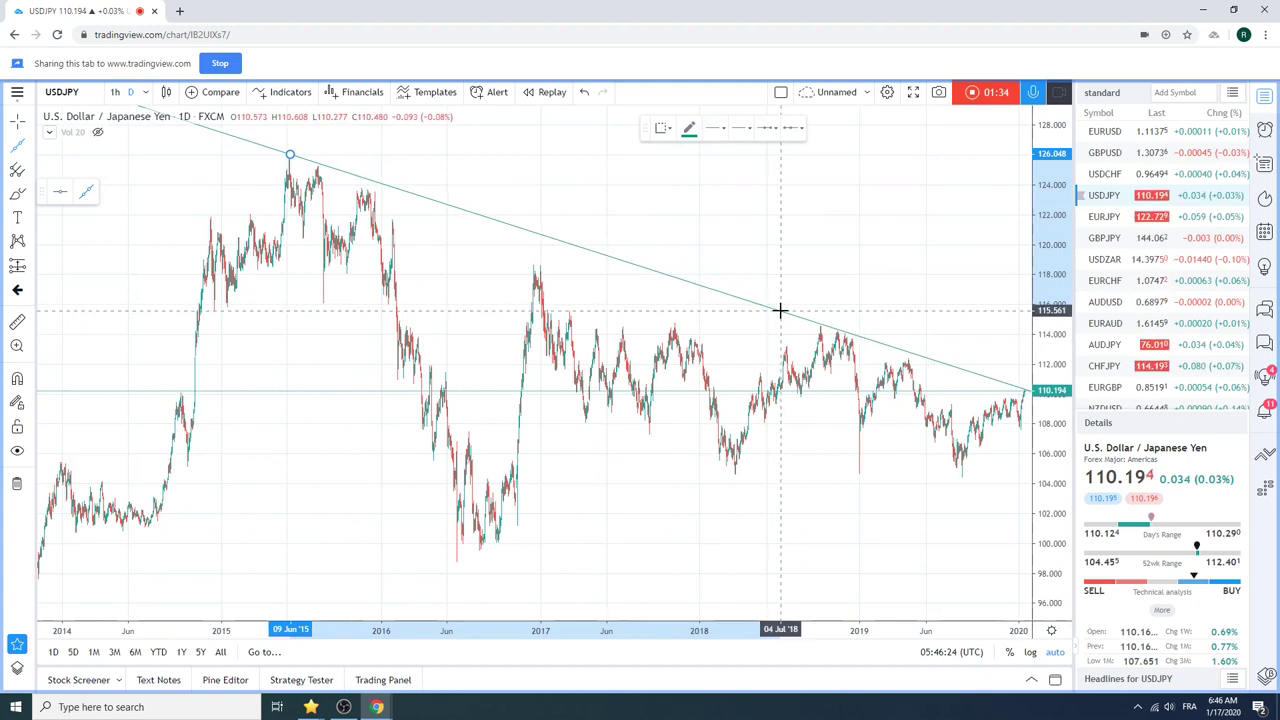
click(780, 310)
scroll(643, 346, up, 6)
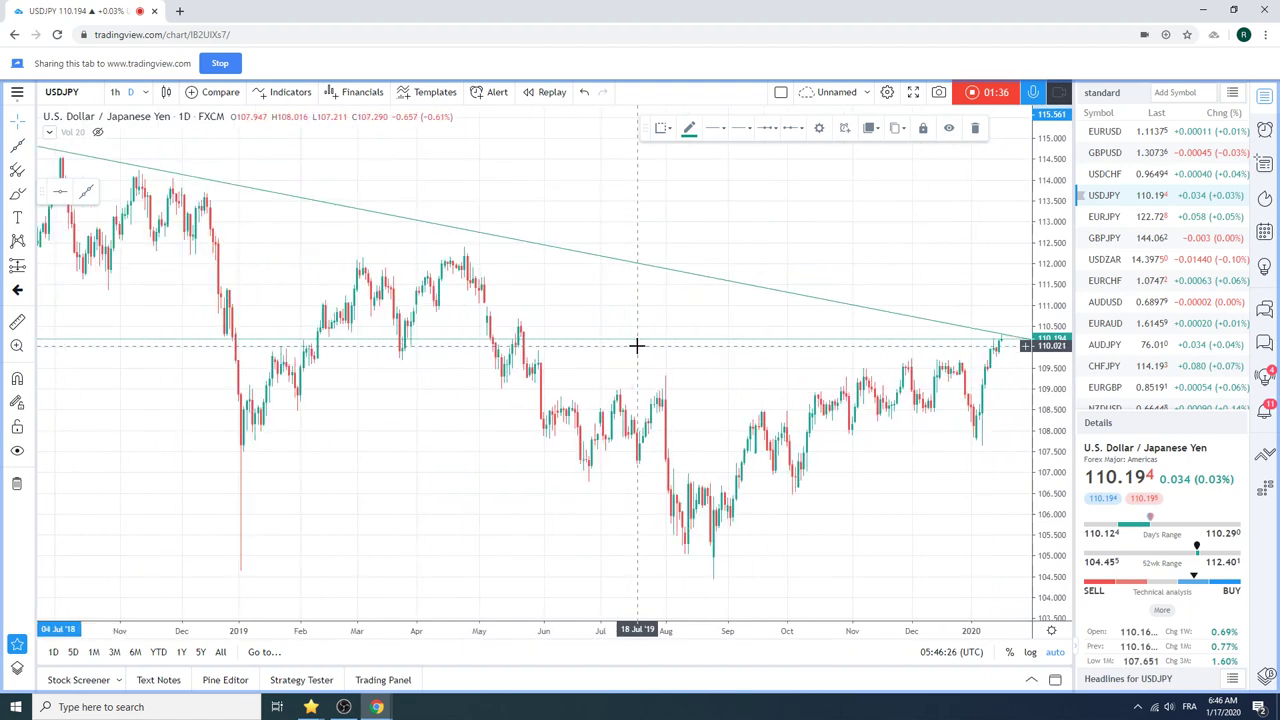
scroll(661, 217, down, 3)
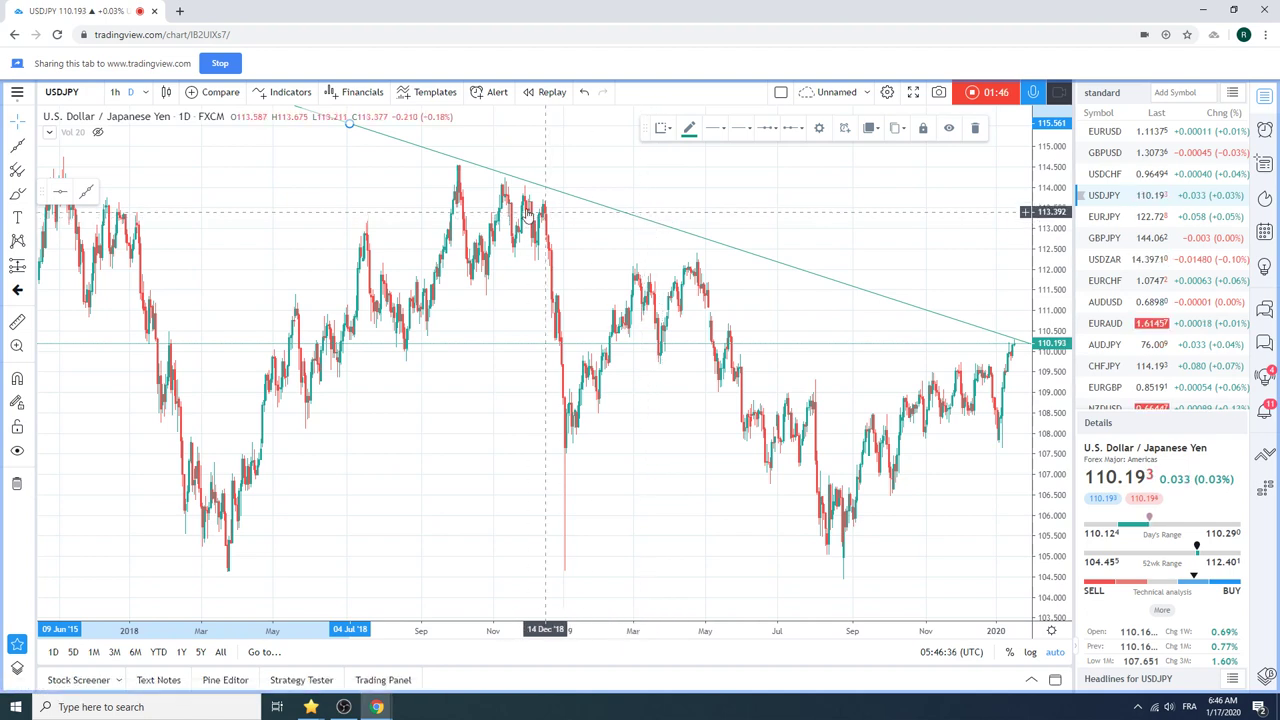
scroll(551, 222, down, 3)
scroll(551, 222, down, 3)
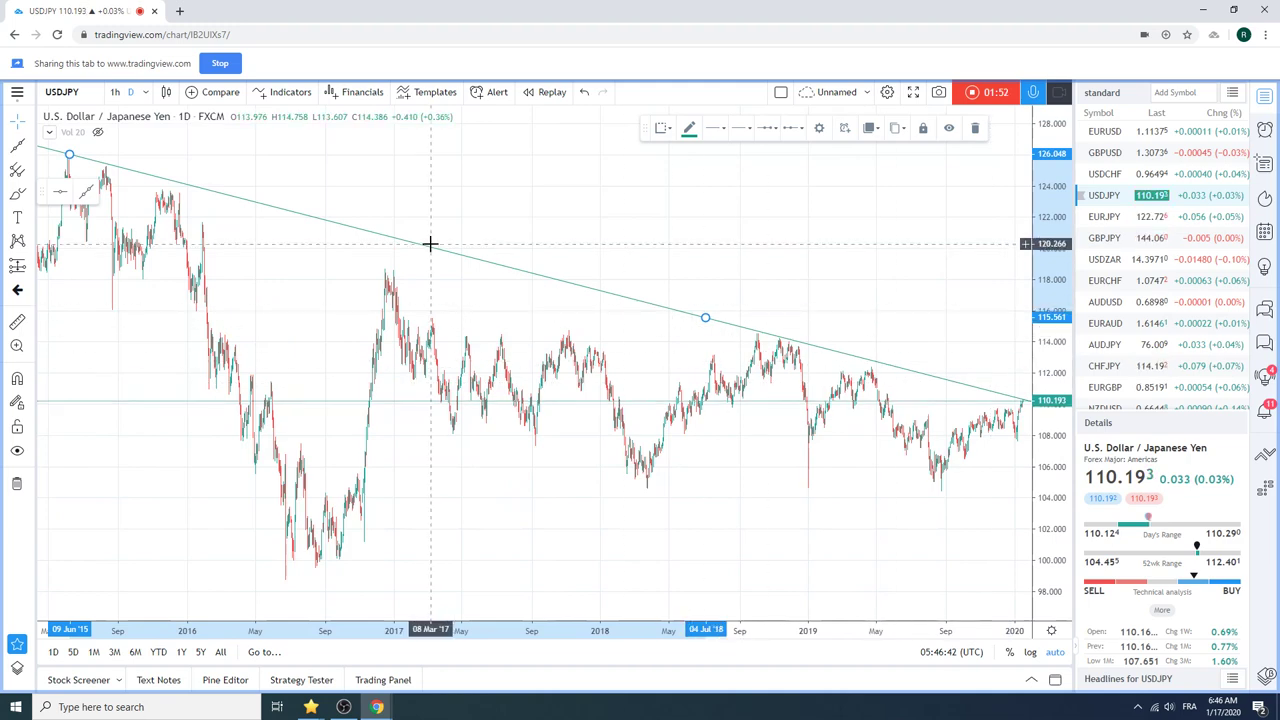
scroll(934, 357, up, 5)
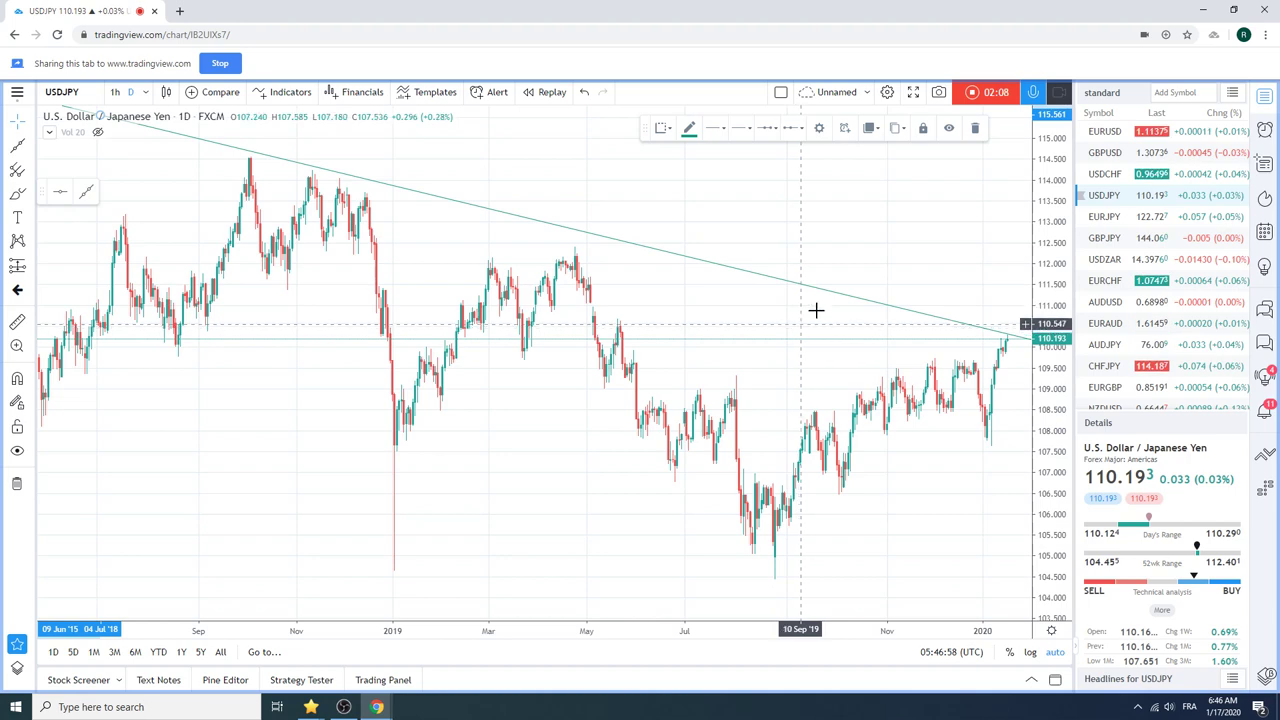
Deselect the USDJPY trend line and zoom out to show 2017–2020
click(852, 181)
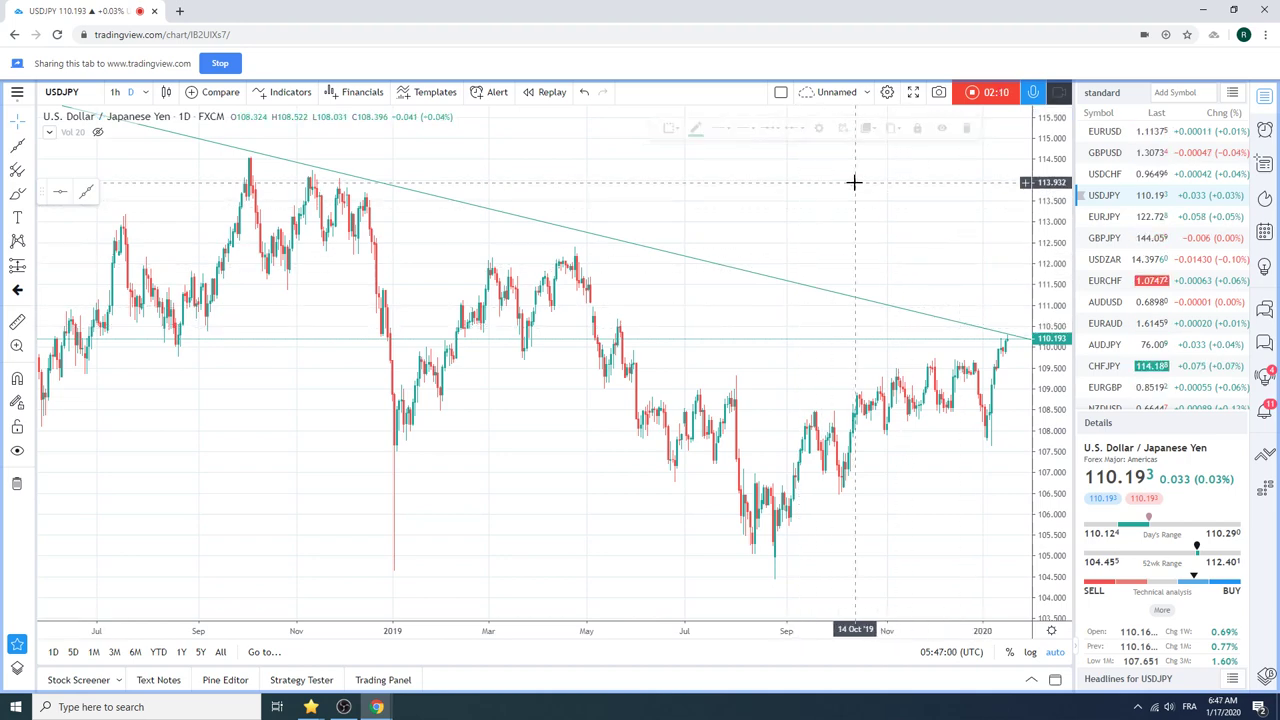
scroll(829, 237, down, 4)
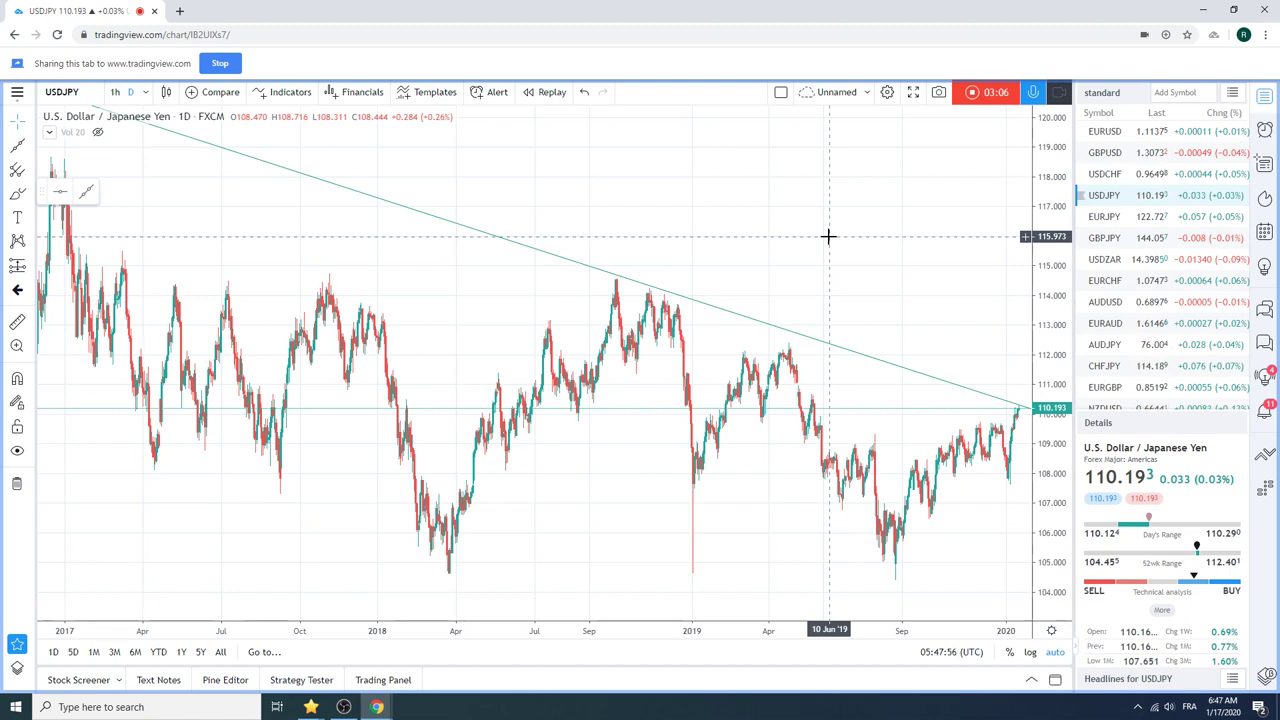
Switch to EURJPY, zoom into recent months and set the 1h interval
click(1104, 218)
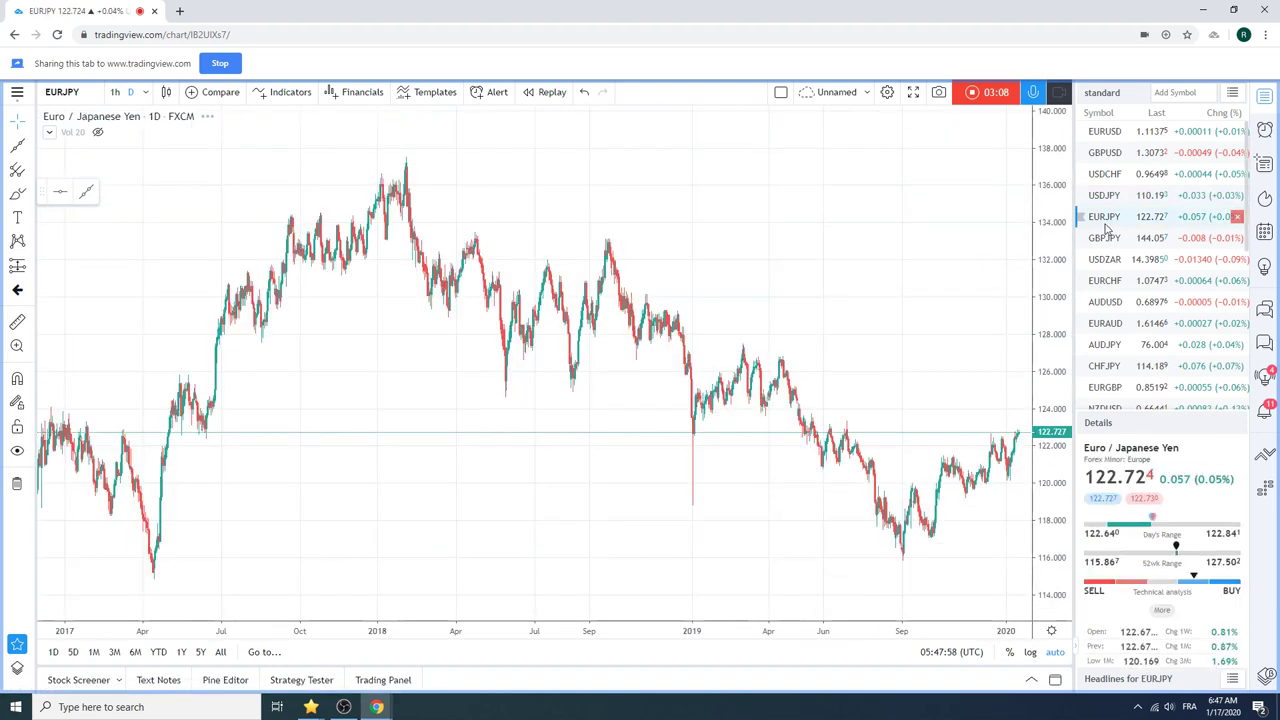
scroll(823, 346, up, 5)
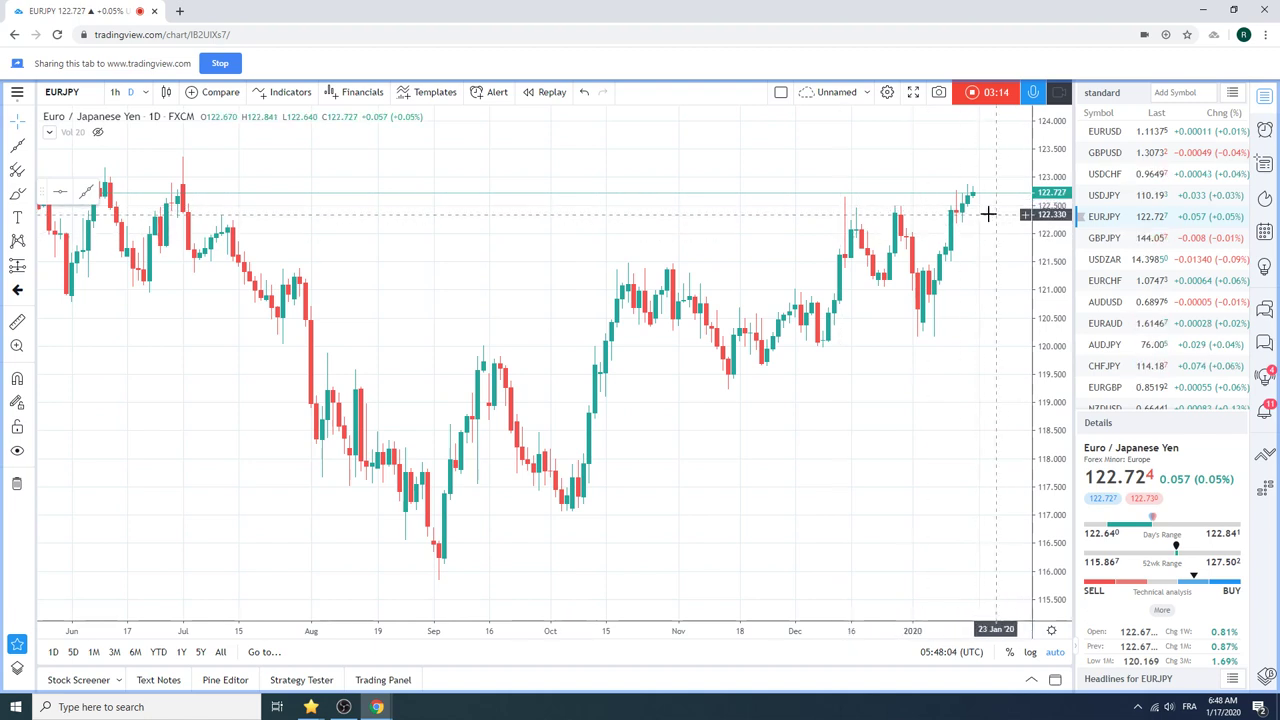
click(115, 92)
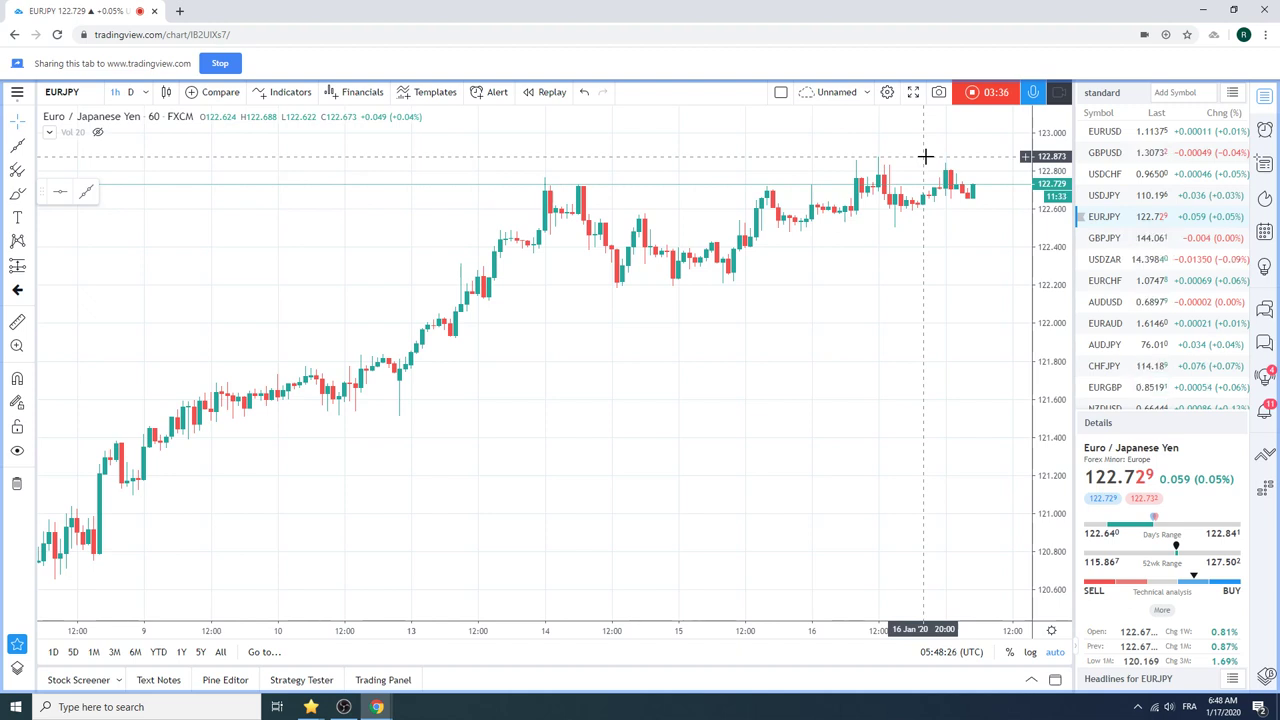
Show CHFJPY on the D interval, zoom through the past year, then load GBPJPY
click(1102, 368)
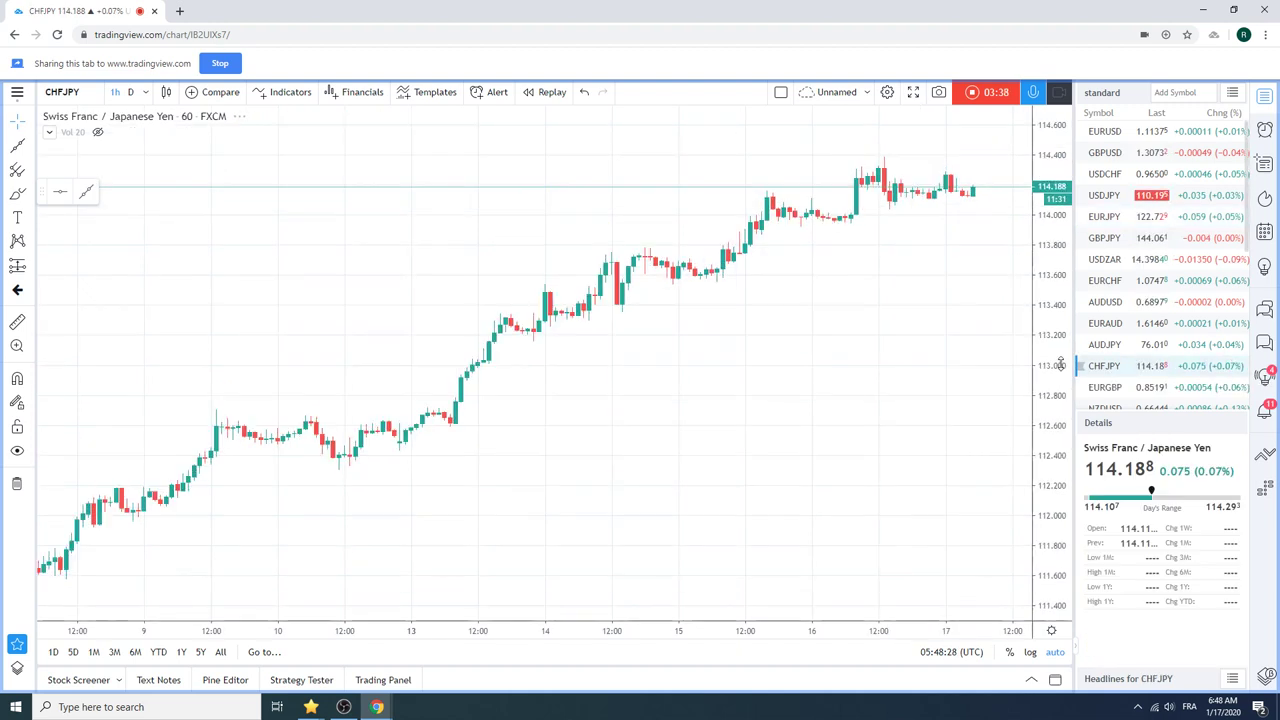
click(130, 92)
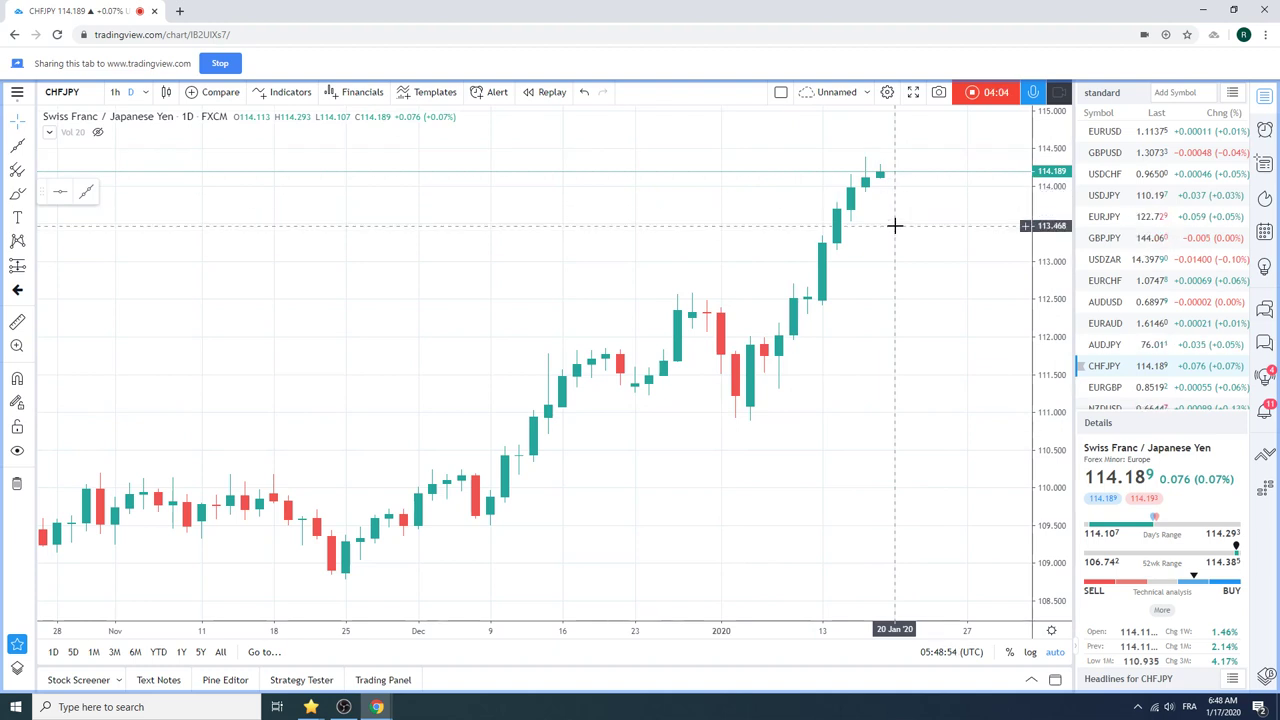
scroll(895, 226, down, 5)
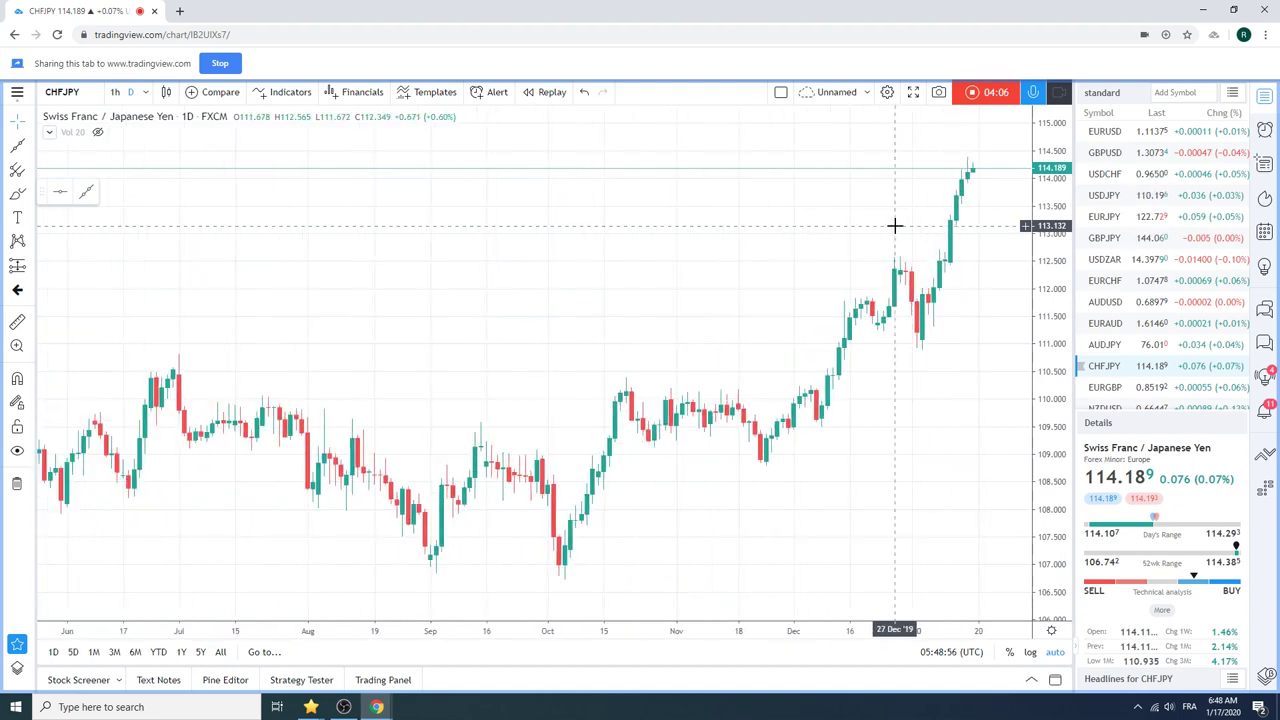
scroll(895, 226, down, 5)
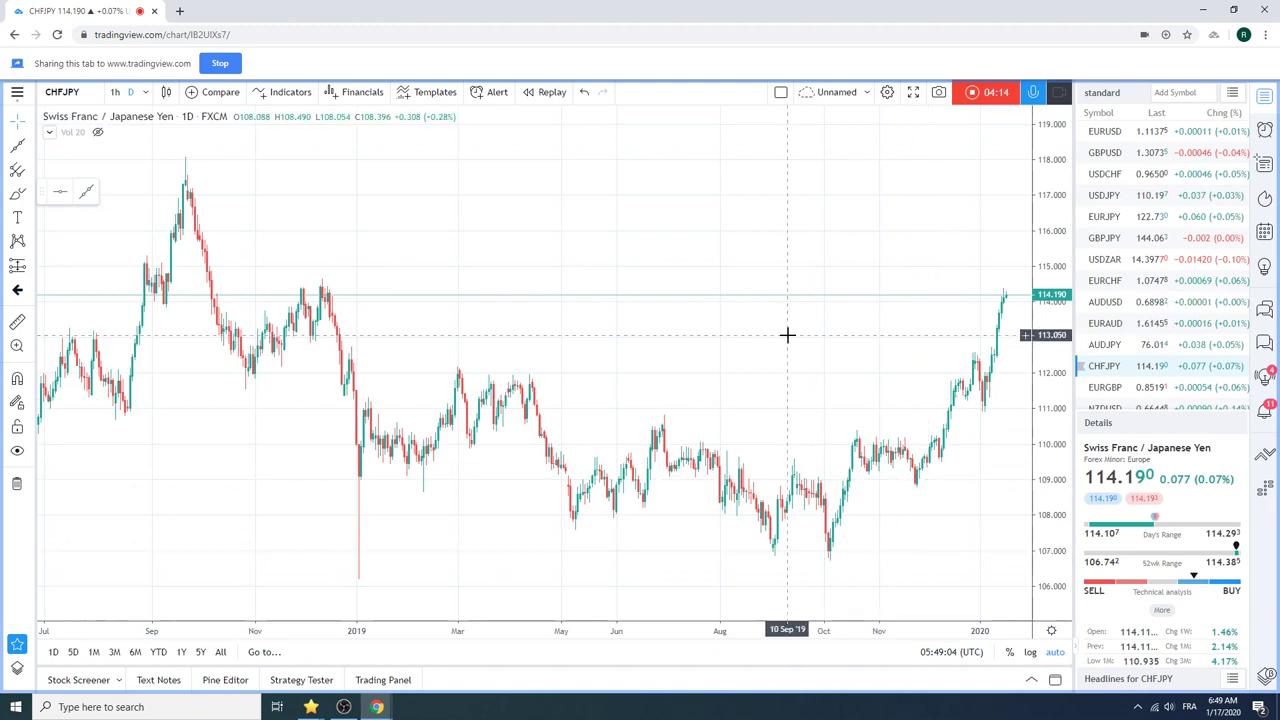
scroll(787, 335, up, 4)
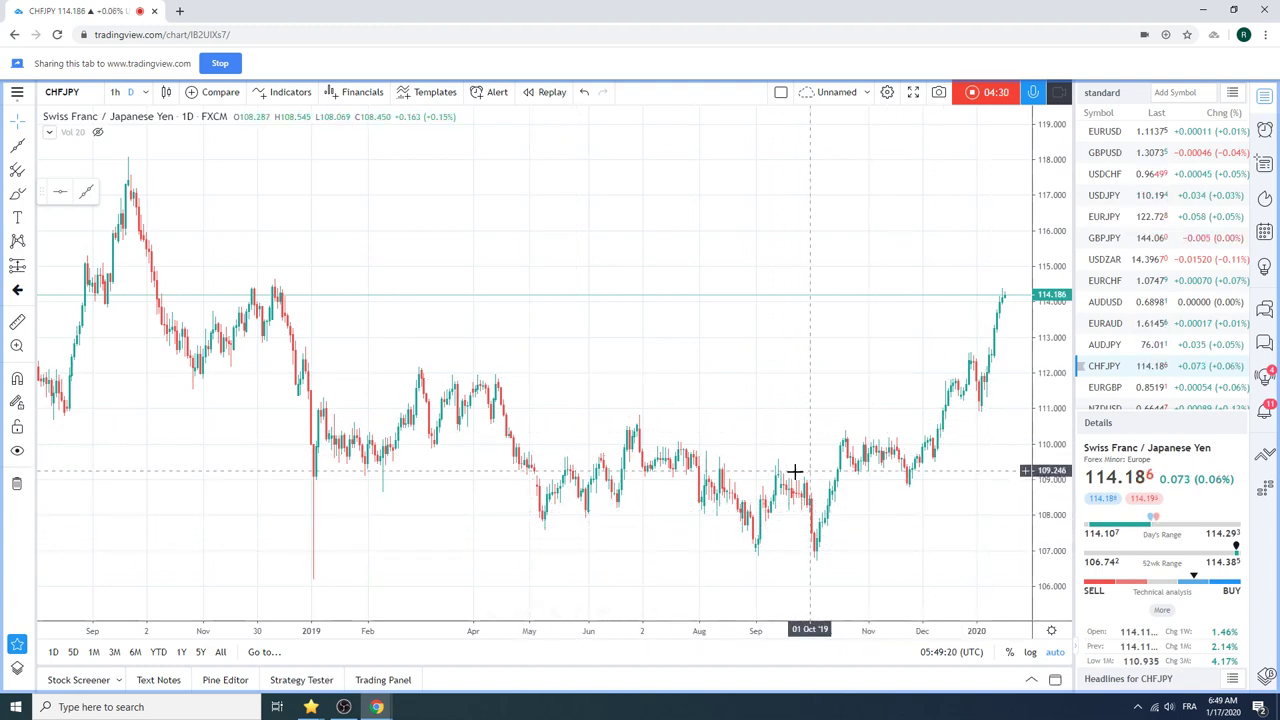
scroll(763, 458, up, 2)
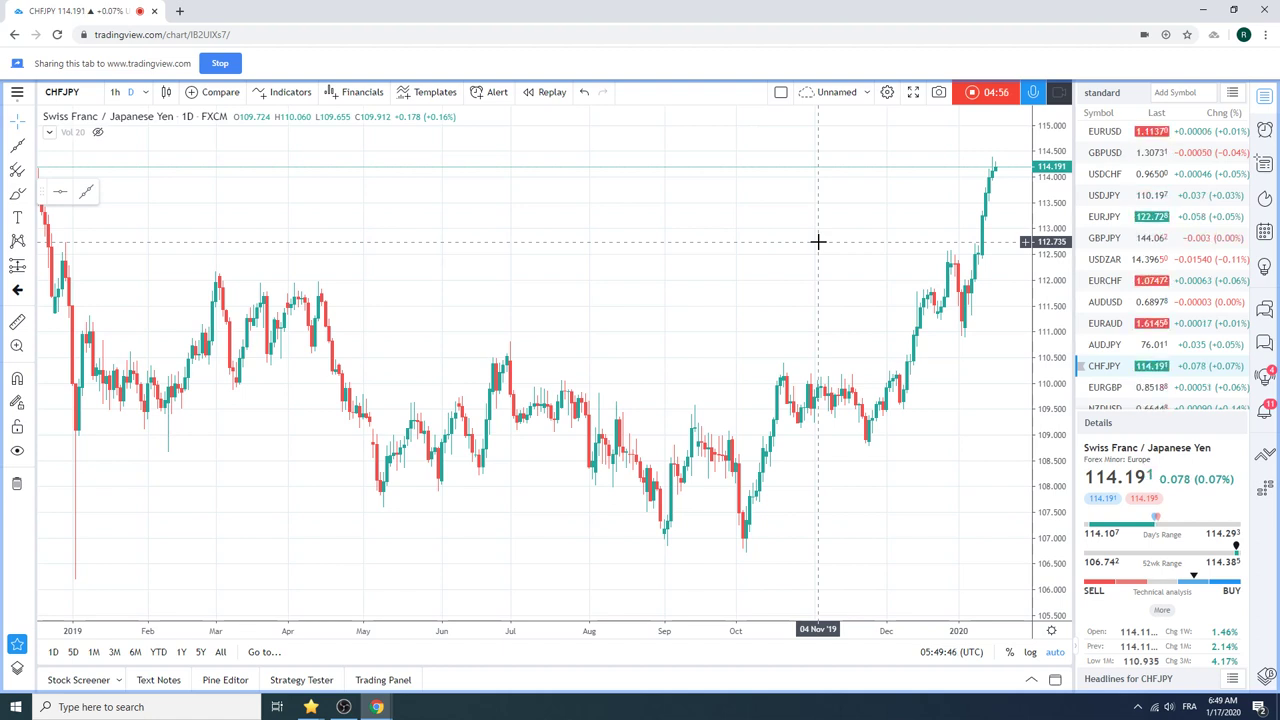
click(1108, 242)
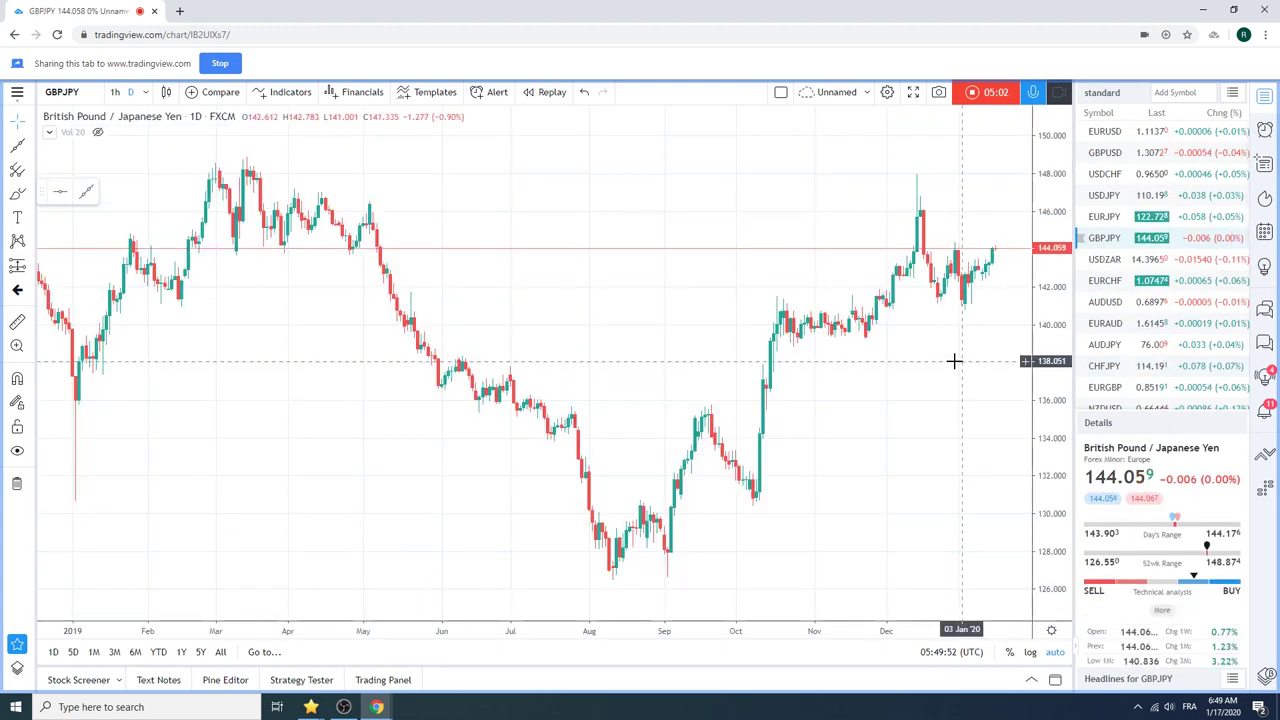
scroll(954, 360, up, 4)
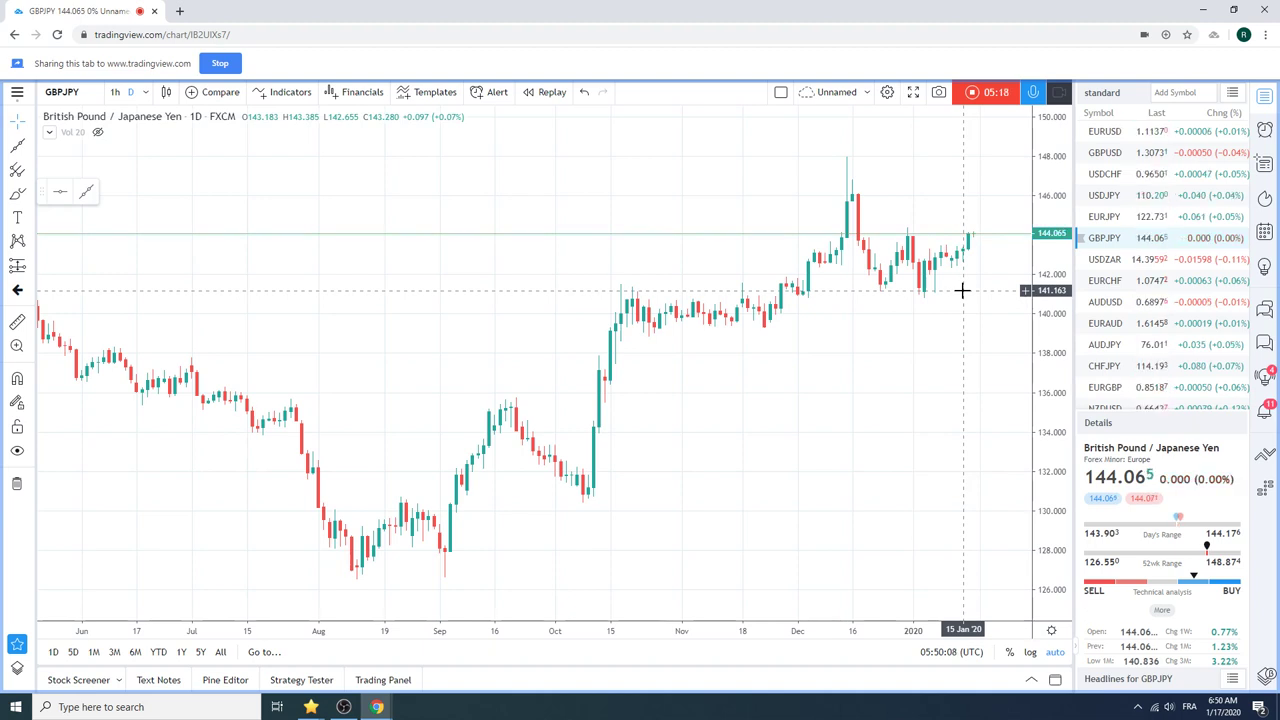
Select USDZAR in the watchlist to show its daily chart
click(1116, 267)
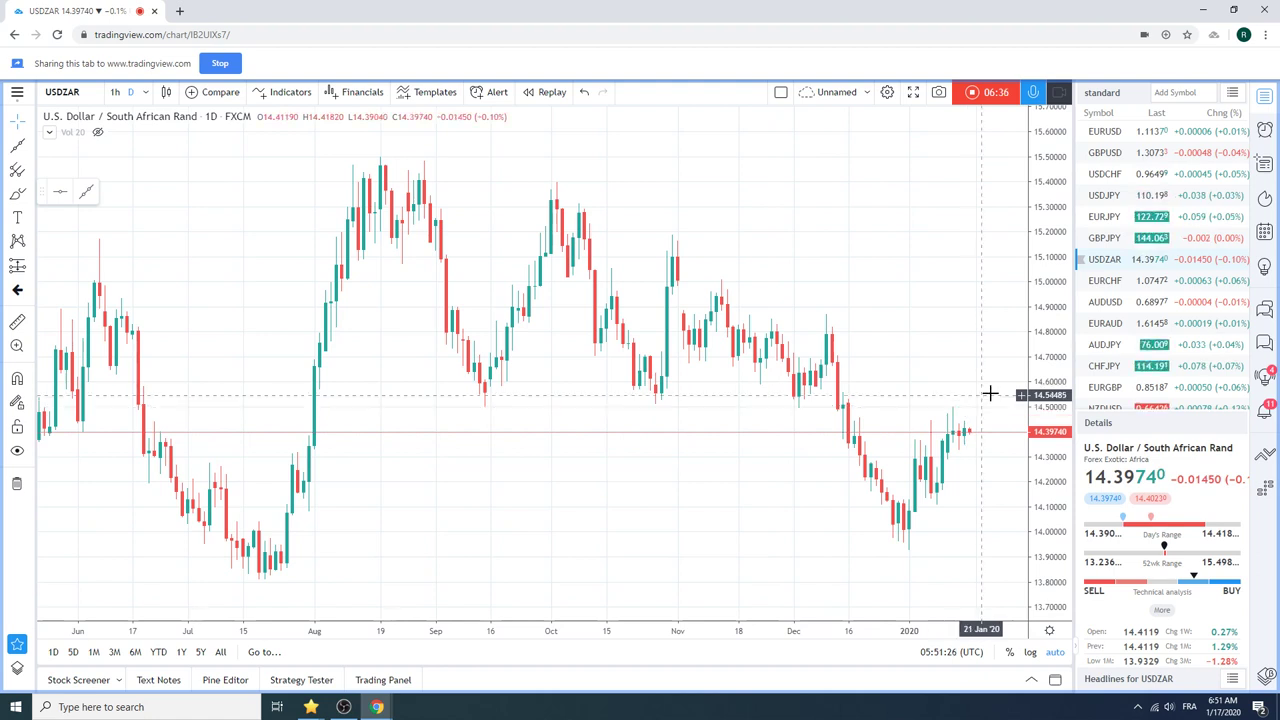
Select EURCHF in the watchlist to show its daily chart
click(1105, 282)
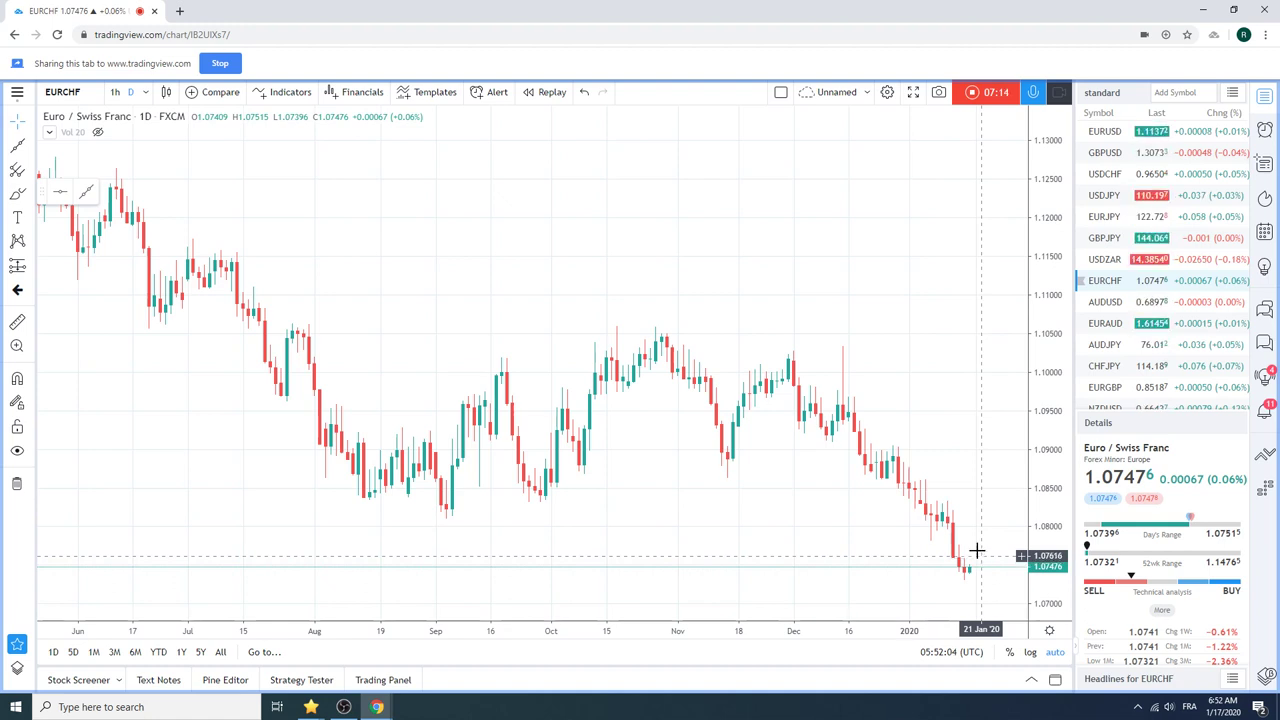
Step through the AUDUSD and AUDJPY daily charts, then go back to CHFJPY
click(1110, 303)
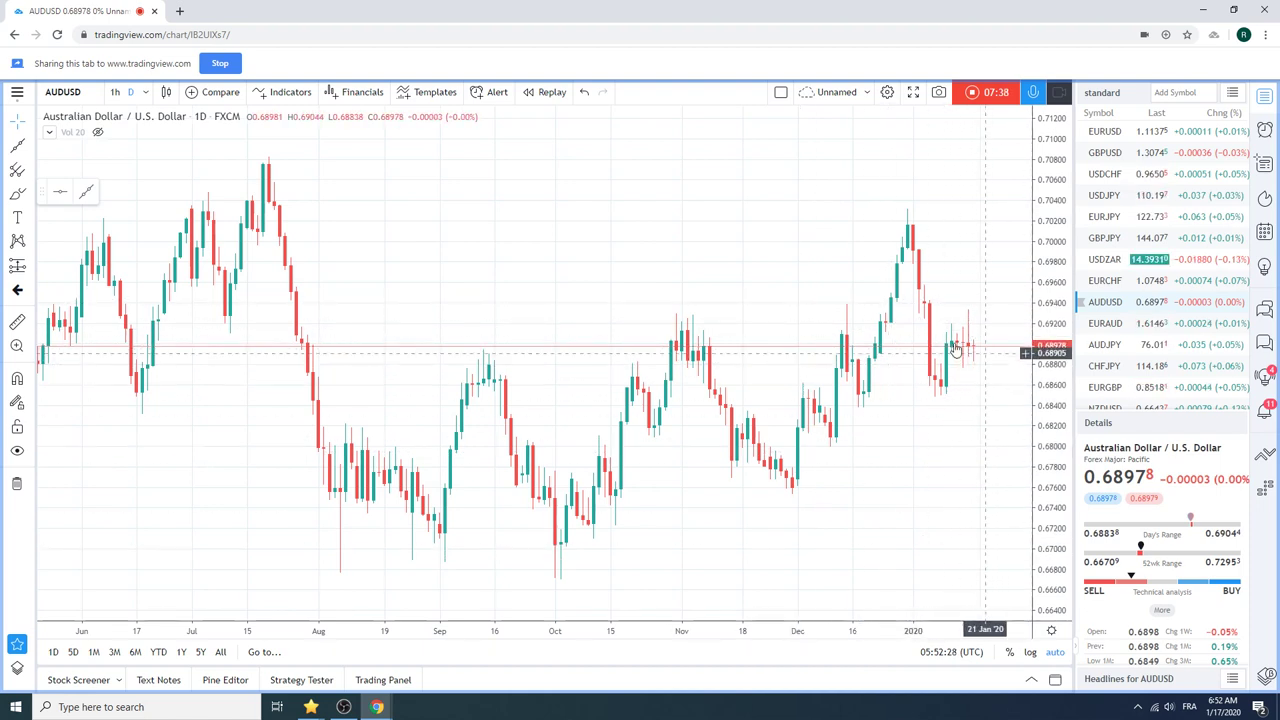
click(1108, 345)
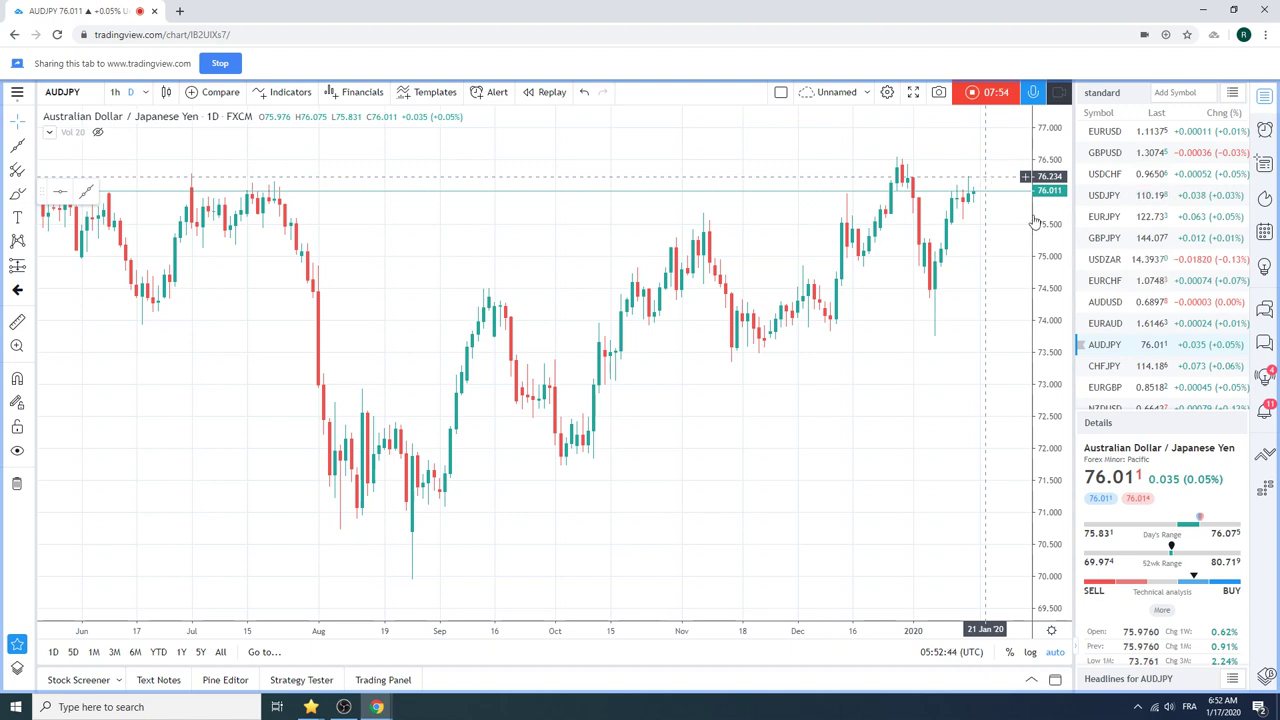
click(1124, 367)
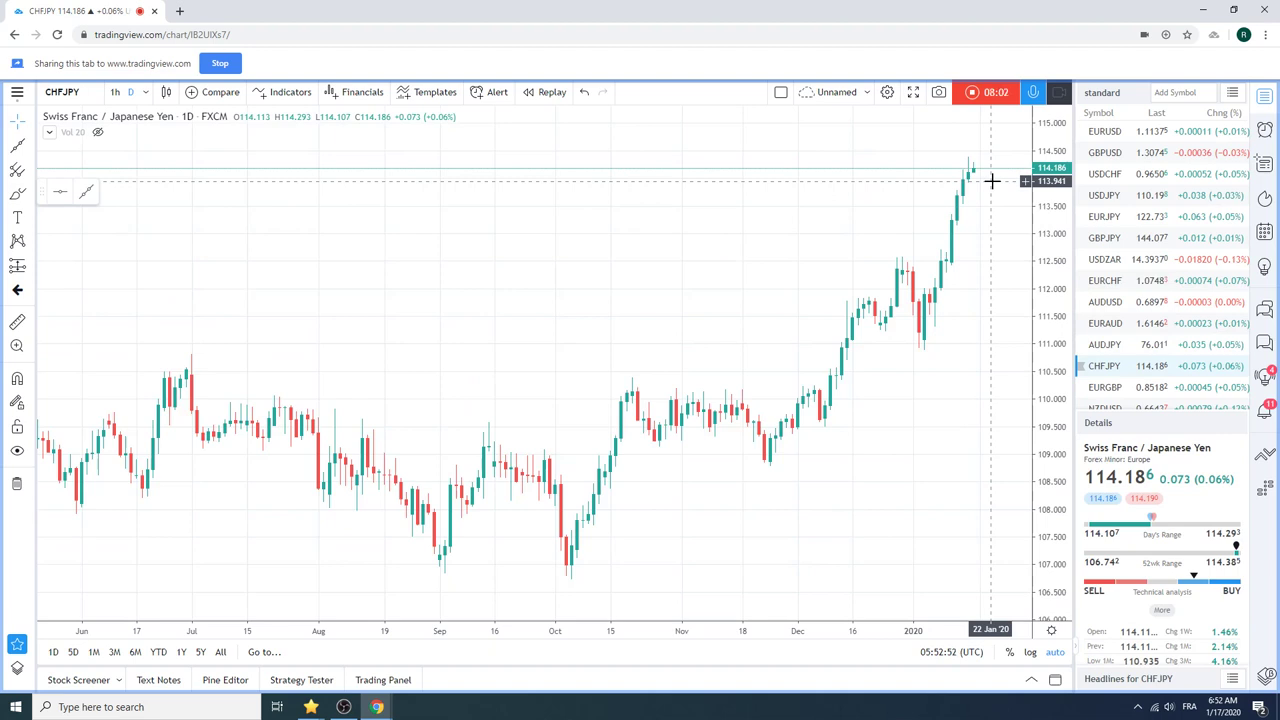
View the EURGBP daily chart, then scroll the watchlist and open NZDUSD
click(1120, 390)
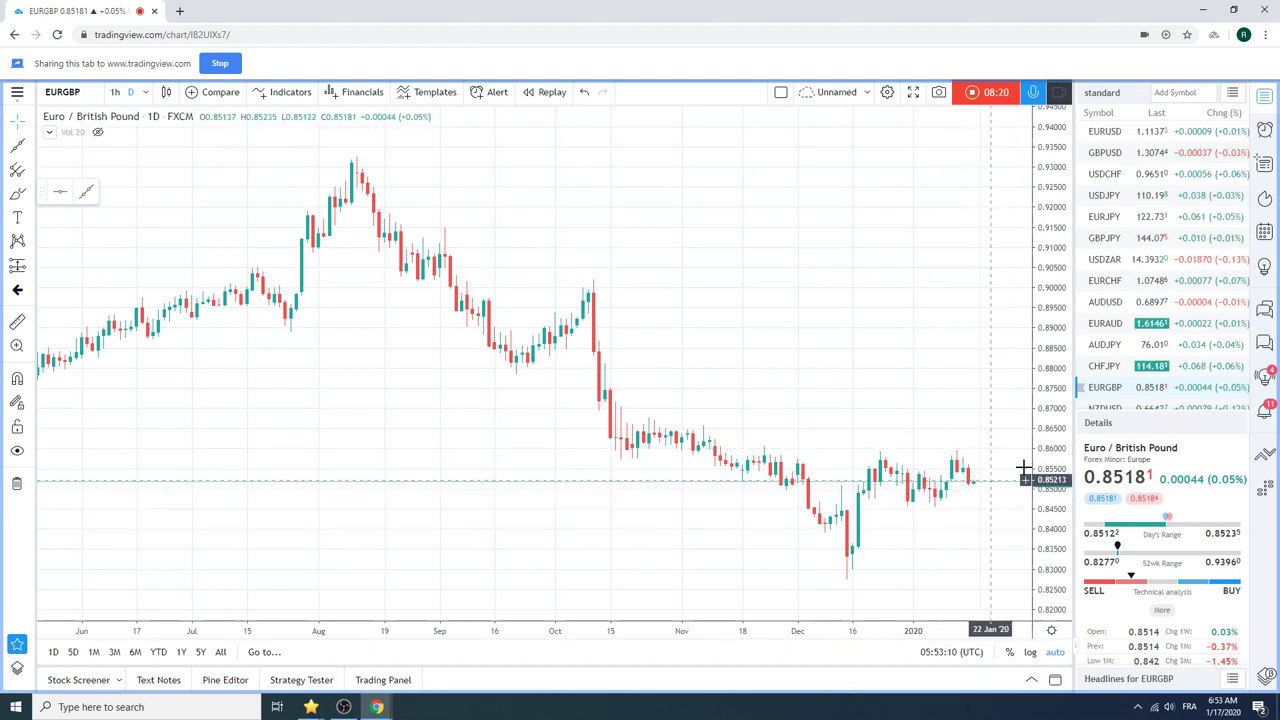
scroll(1115, 385, down, 1)
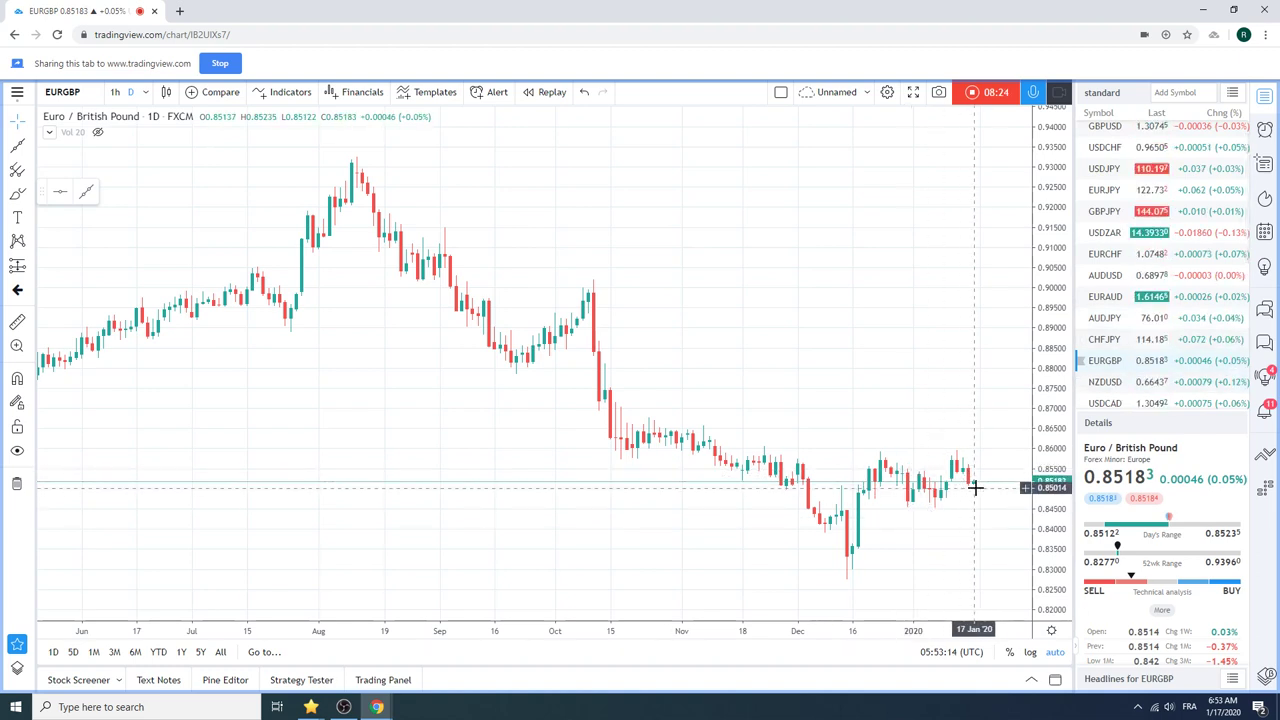
click(1120, 382)
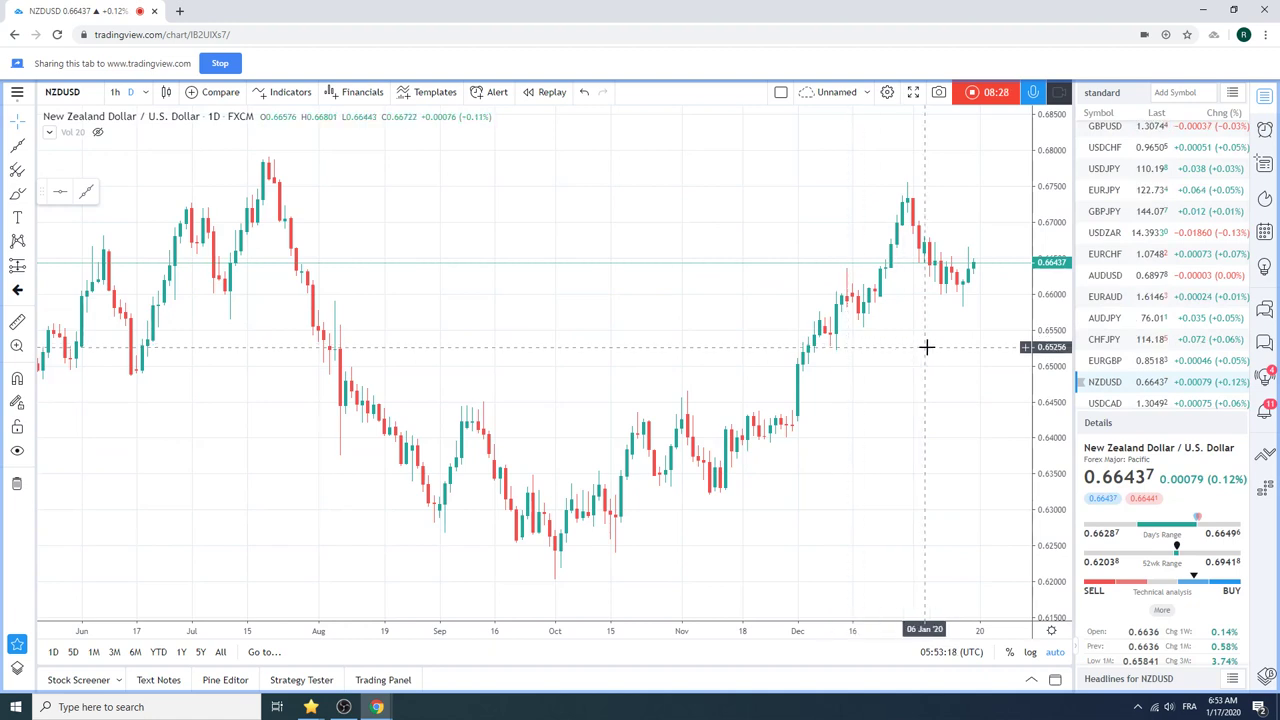
scroll(1120, 377, down, 1)
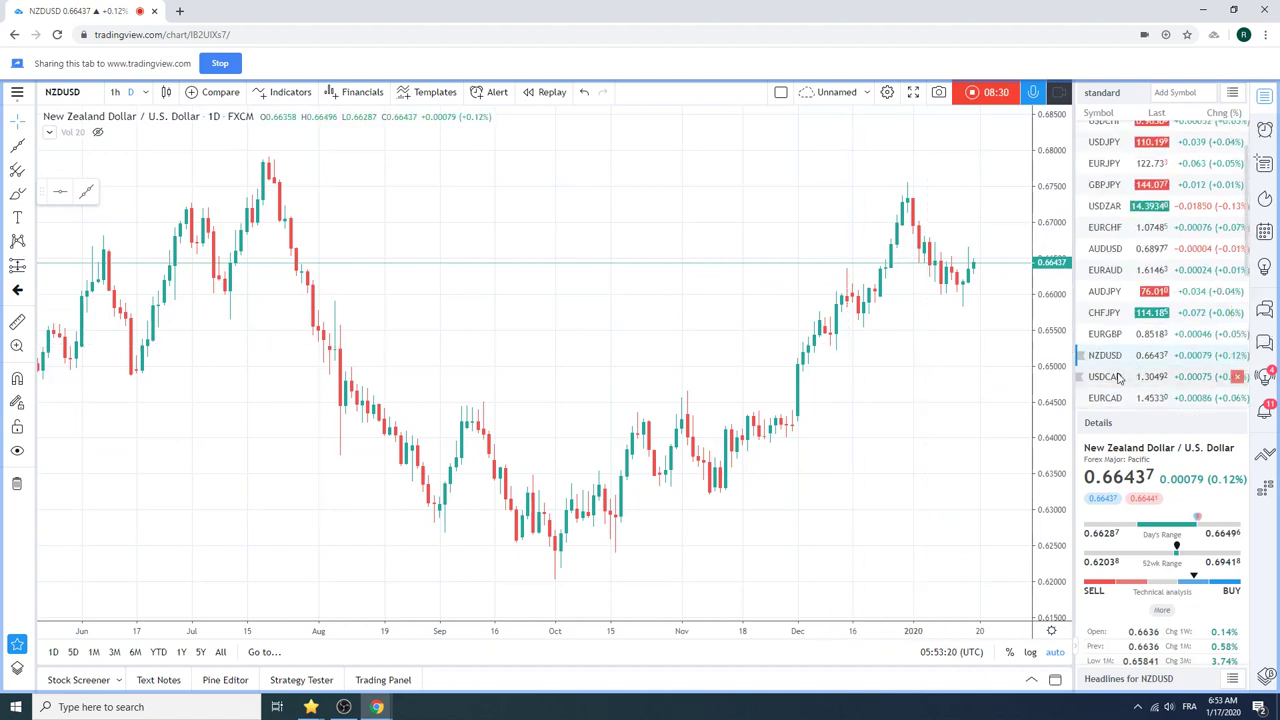
Review the USDCAD daily chart, then switch to the EURCAD daily chart
click(1118, 377)
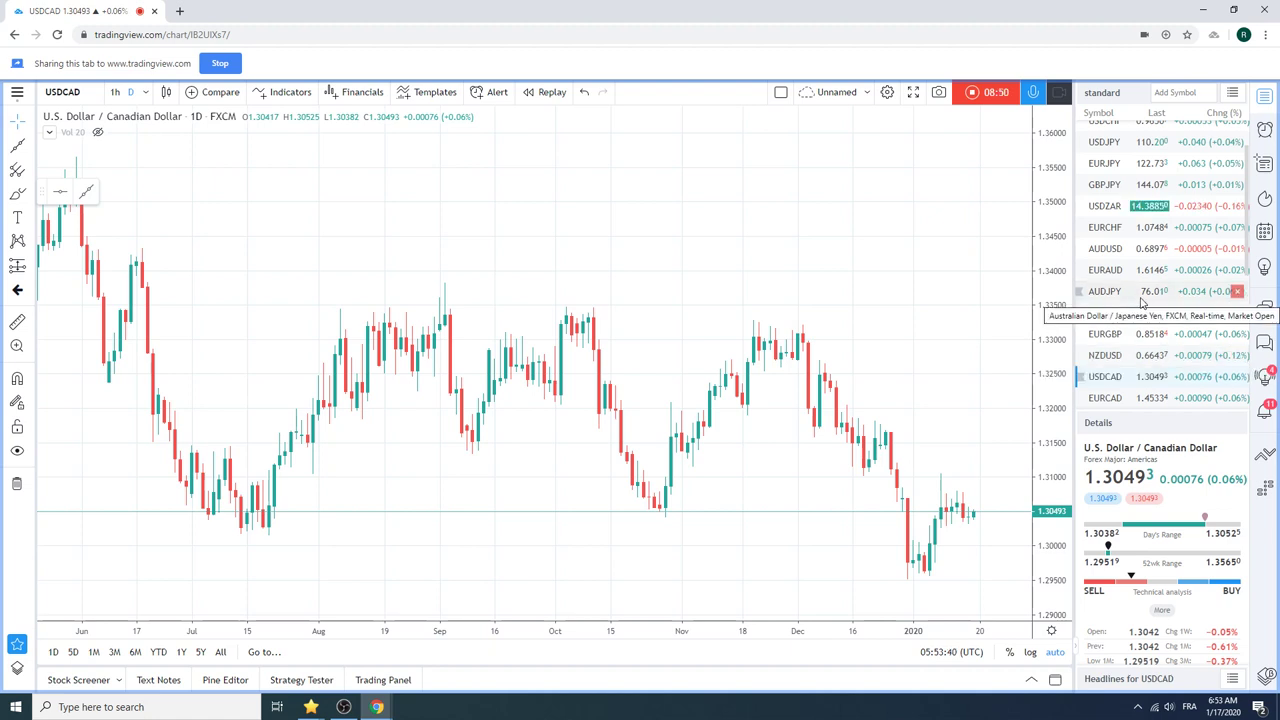
scroll(1142, 302, down, 1)
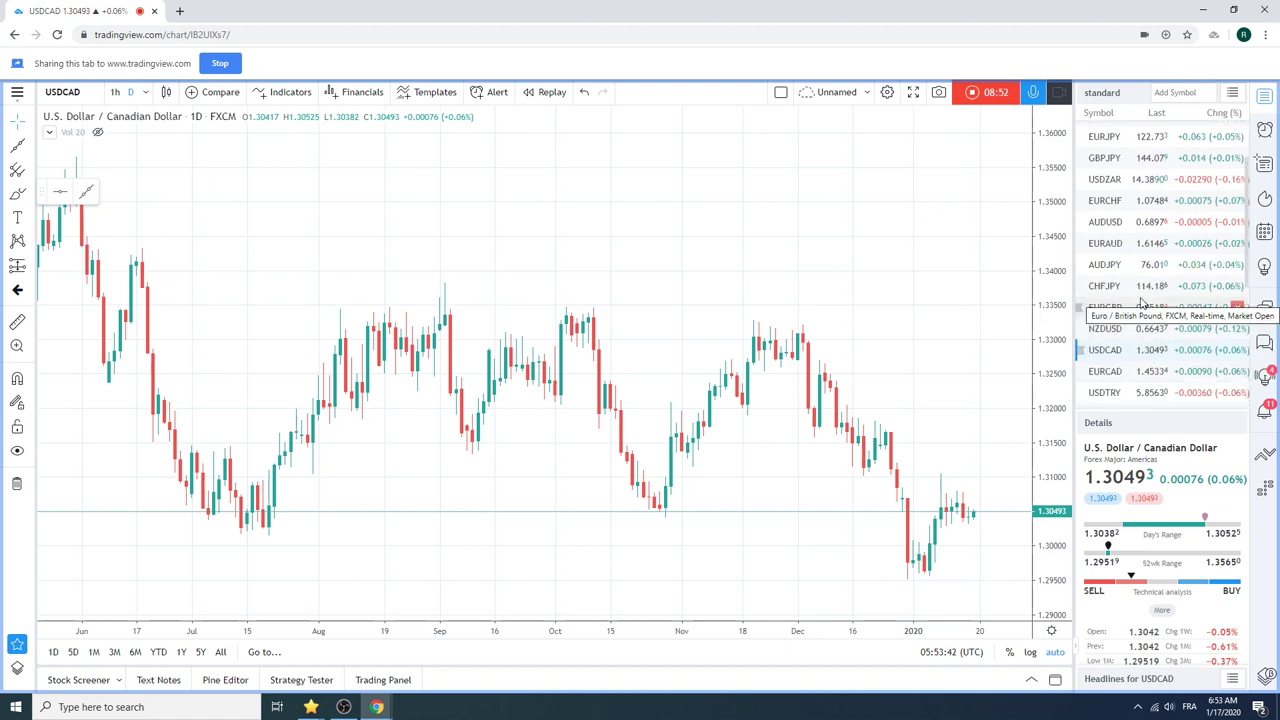
click(1120, 372)
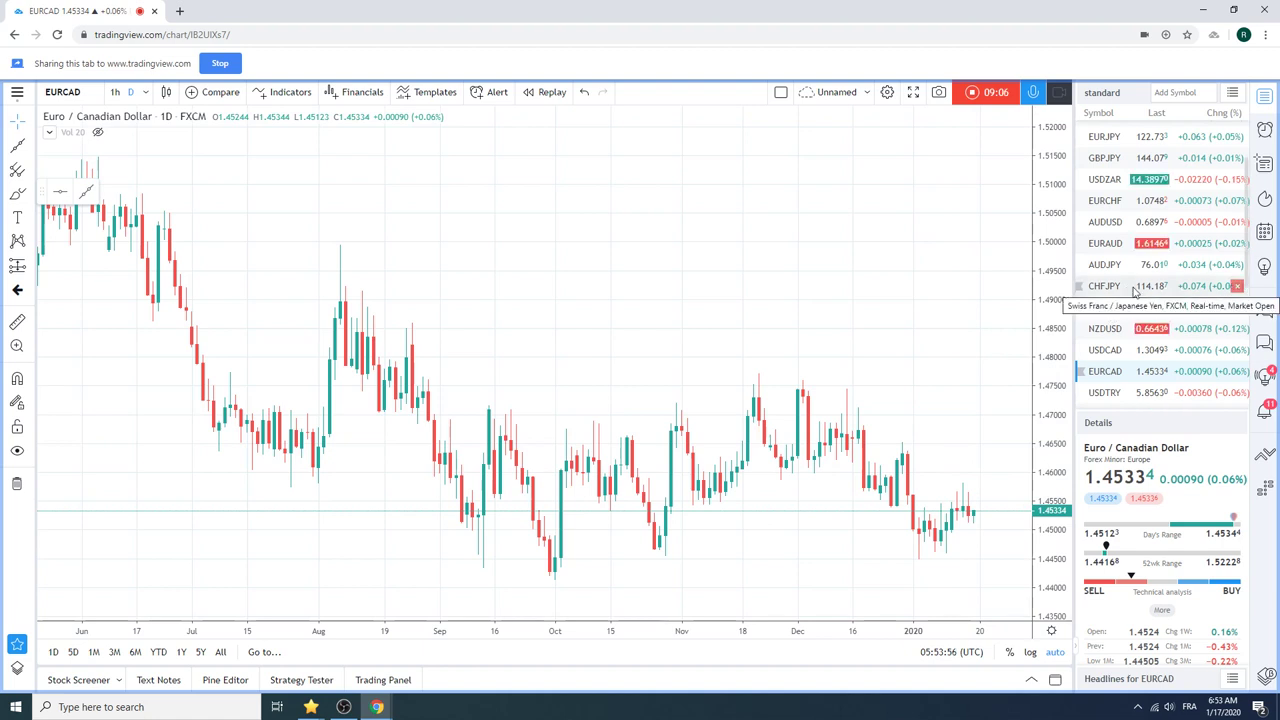
Load the Gold Futures (GC1!) daily chart, now at 1556.4
scroll(1135, 290, down, 1)
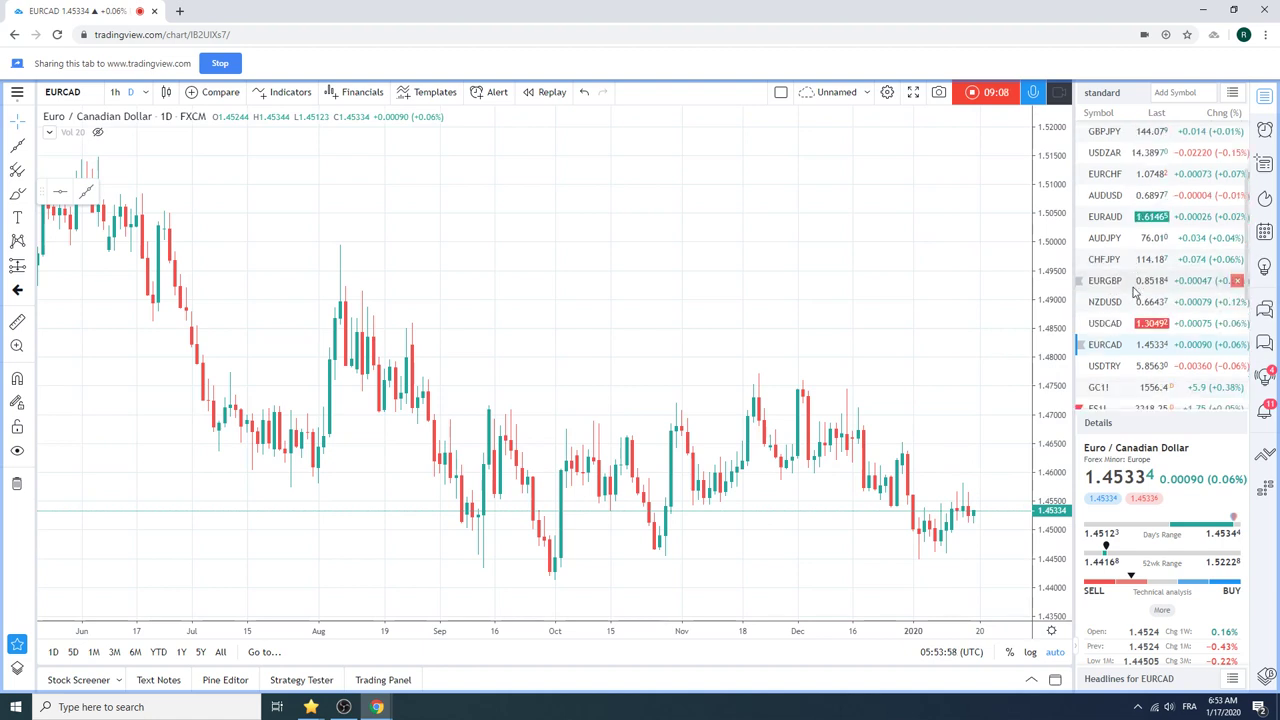
click(1150, 388)
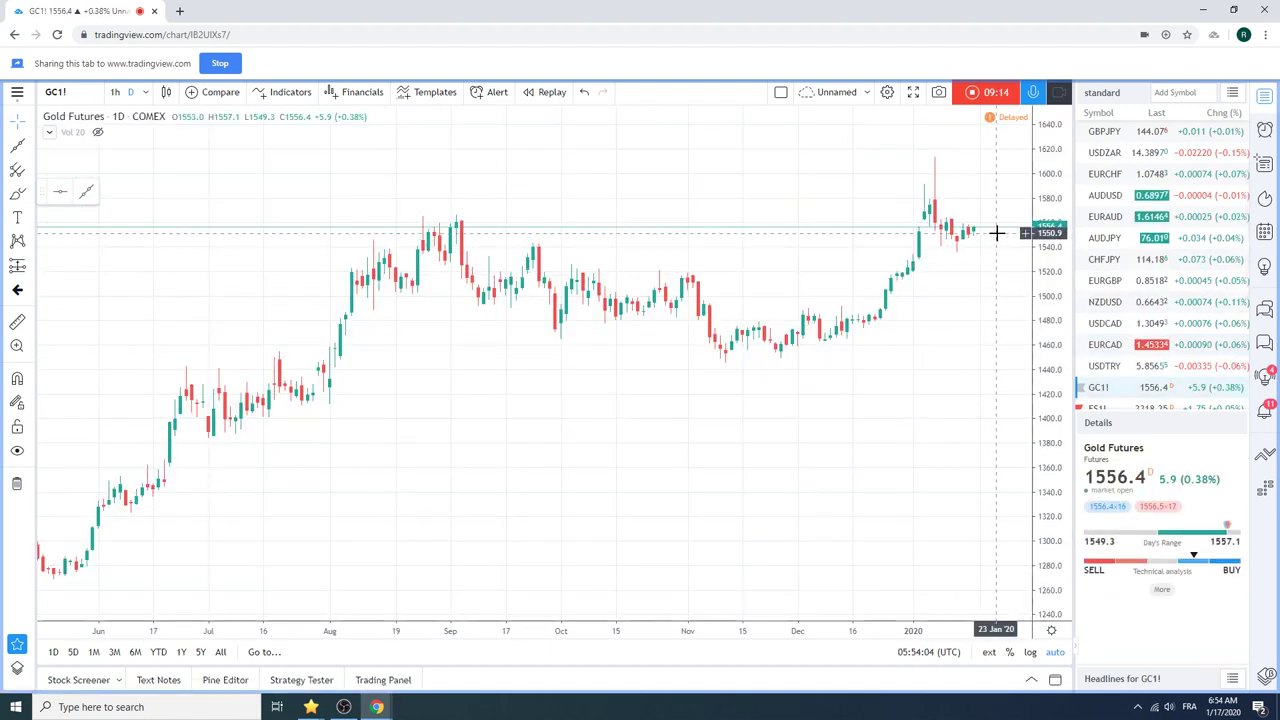
scroll(1127, 250, down, 1)
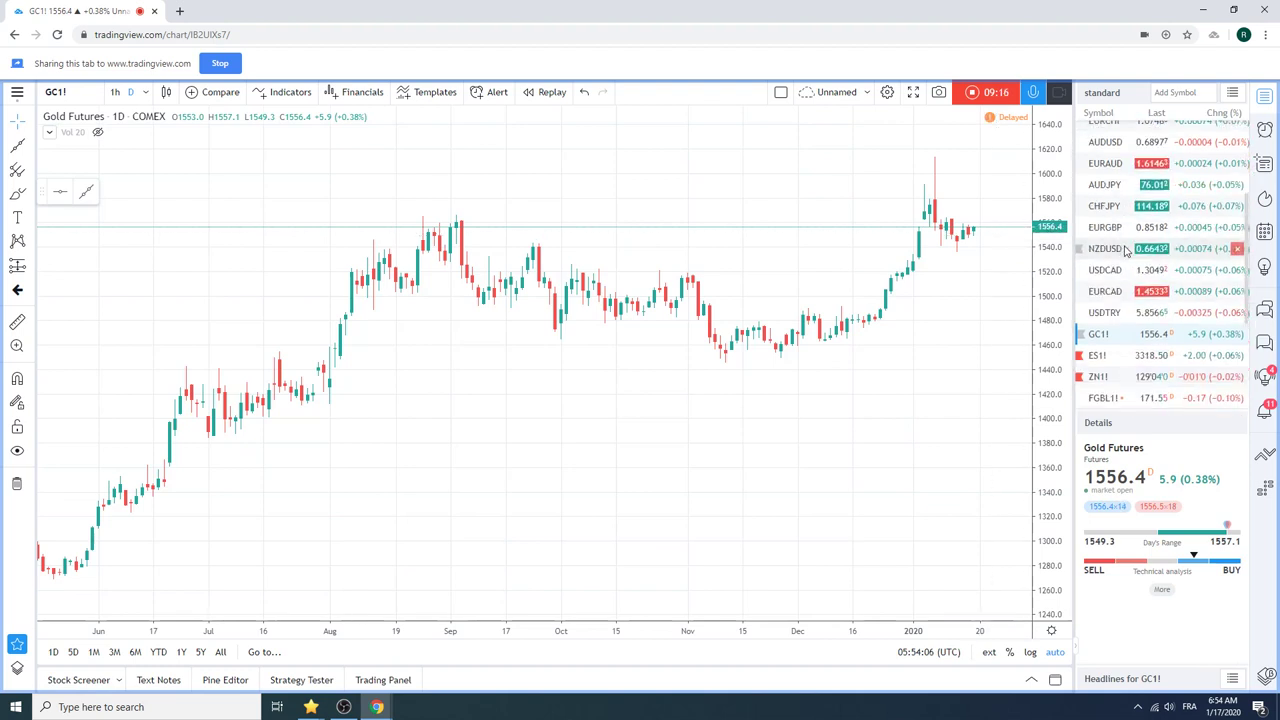
Load S&P 500 E-mini Futures (ES1!) and switch it to 1-hour candles
click(1131, 356)
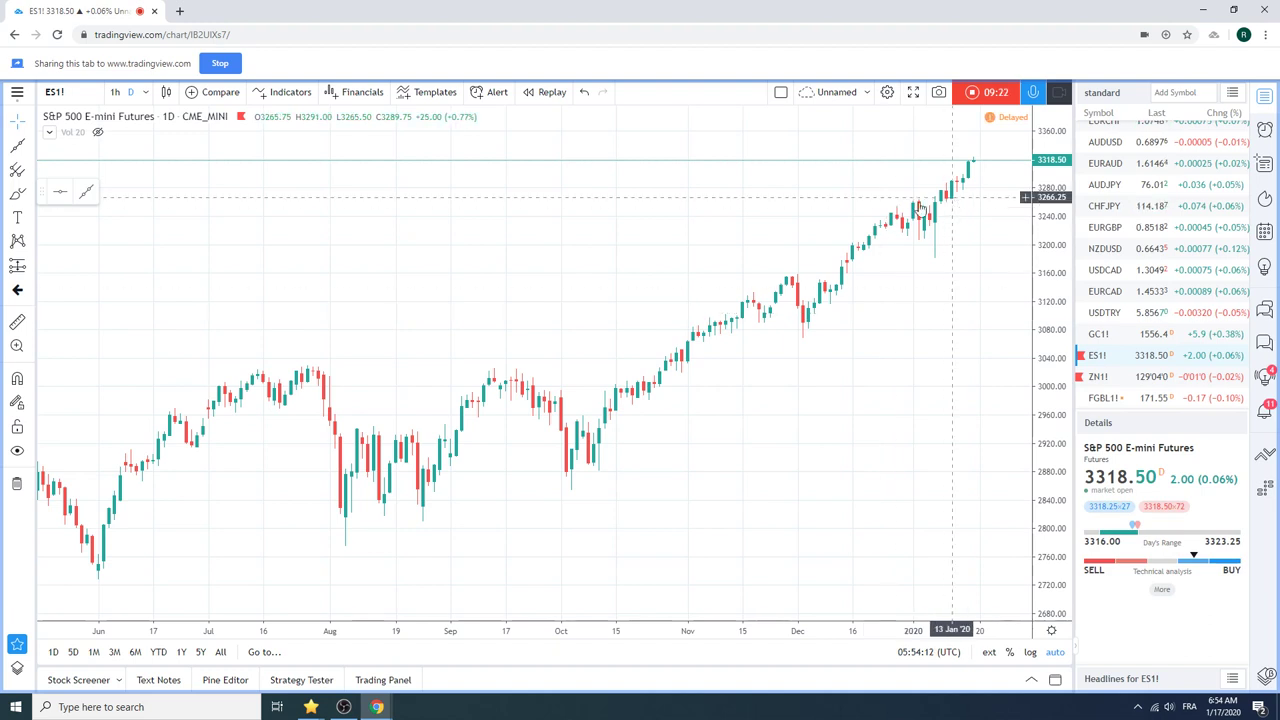
click(115, 92)
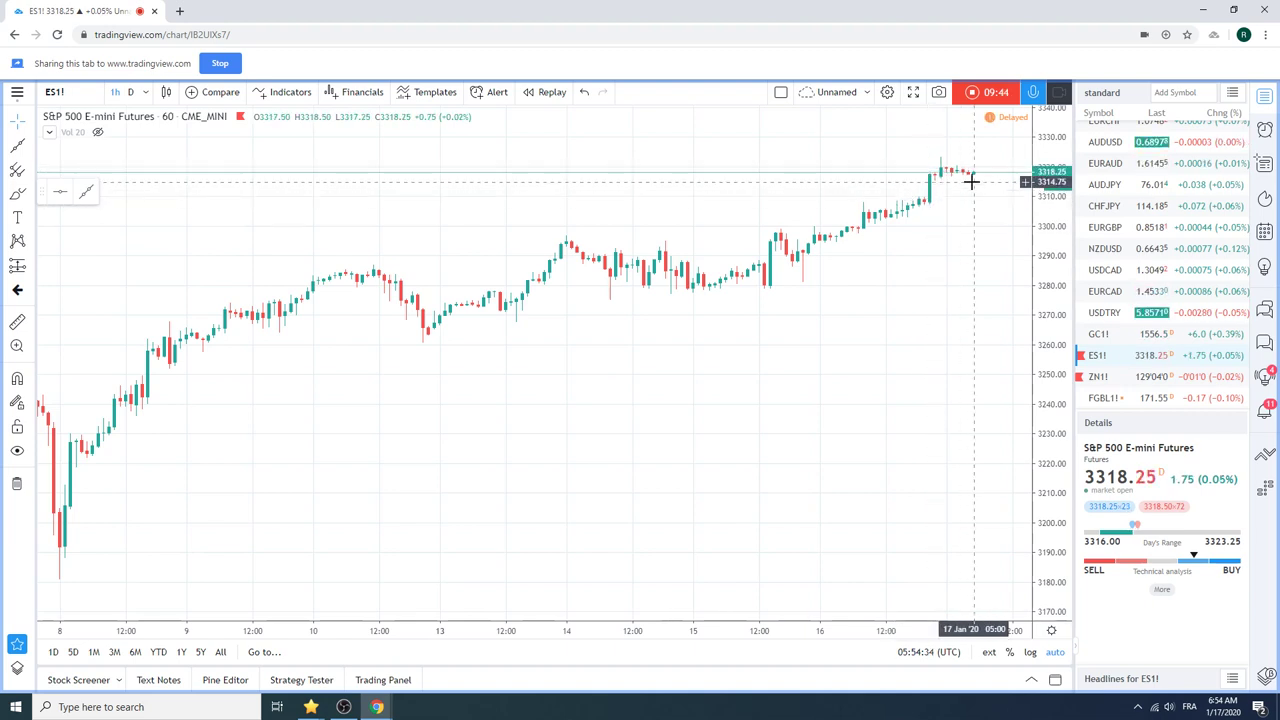
scroll(1090, 275, down, 1)
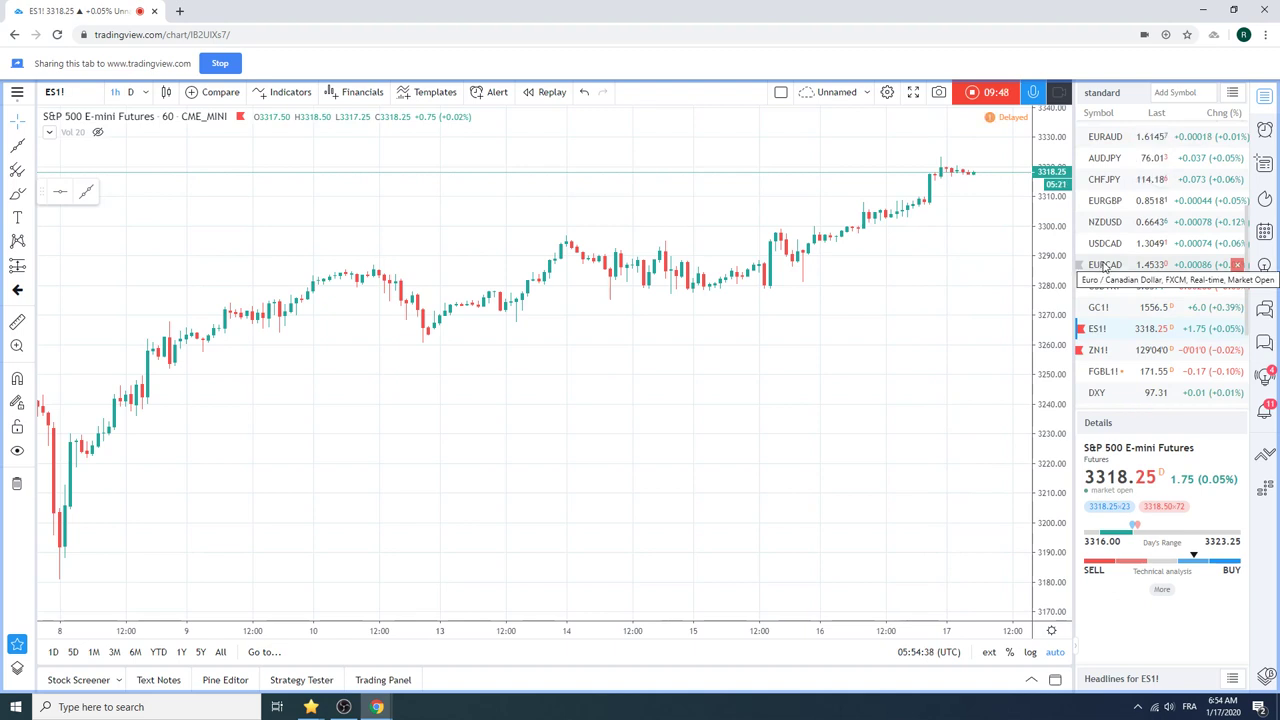
scroll(1104, 265, down, 1)
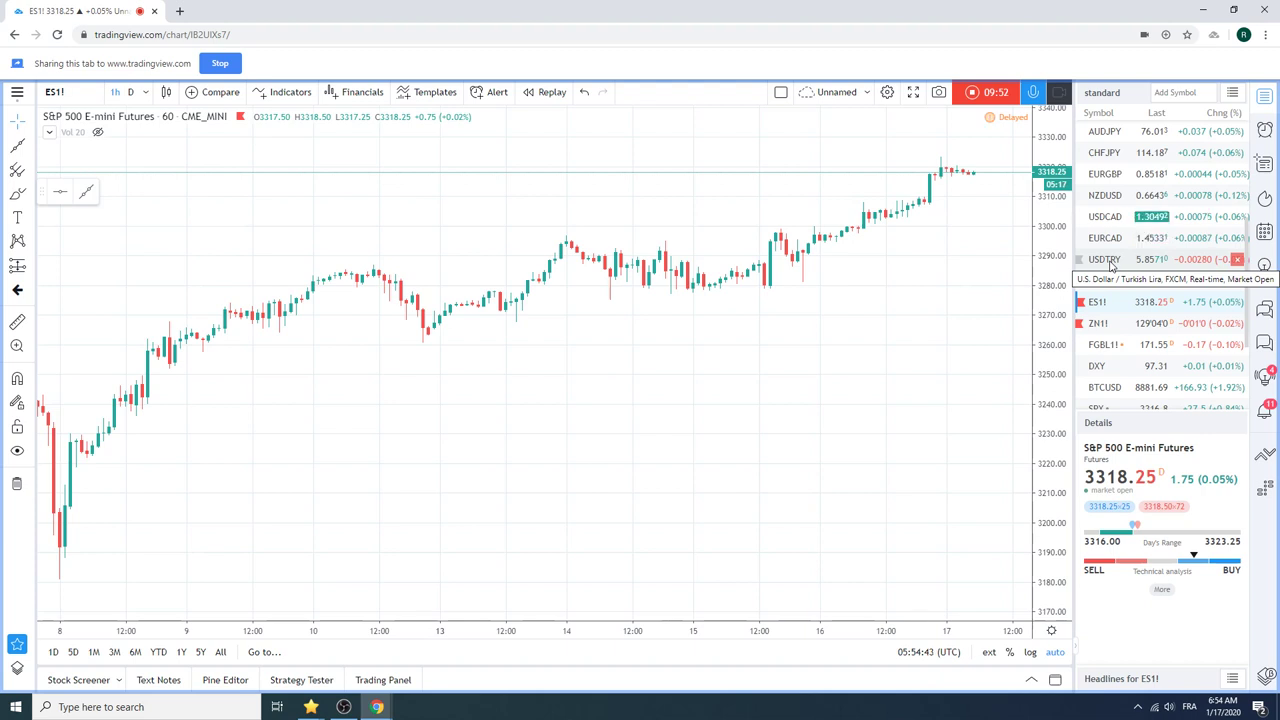
Load BTCUSD on daily candles and zoom out to show its history back to 2018
click(1113, 388)
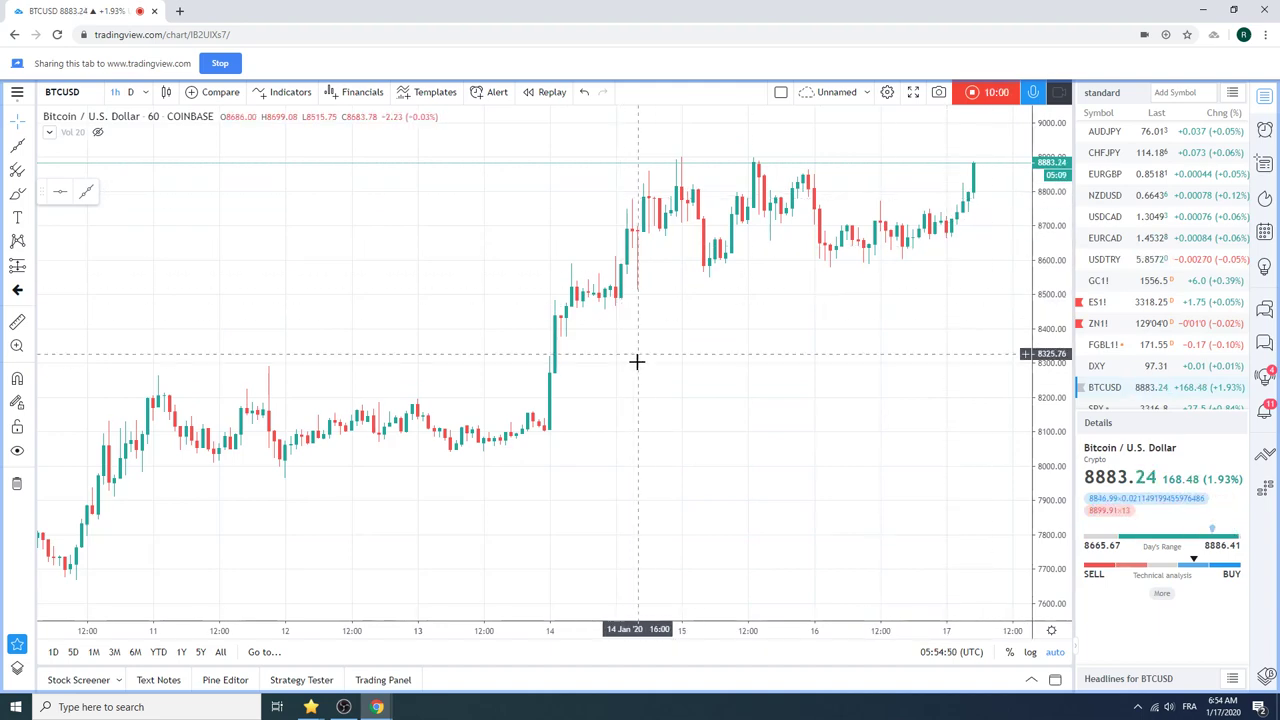
scroll(643, 371, up, 3)
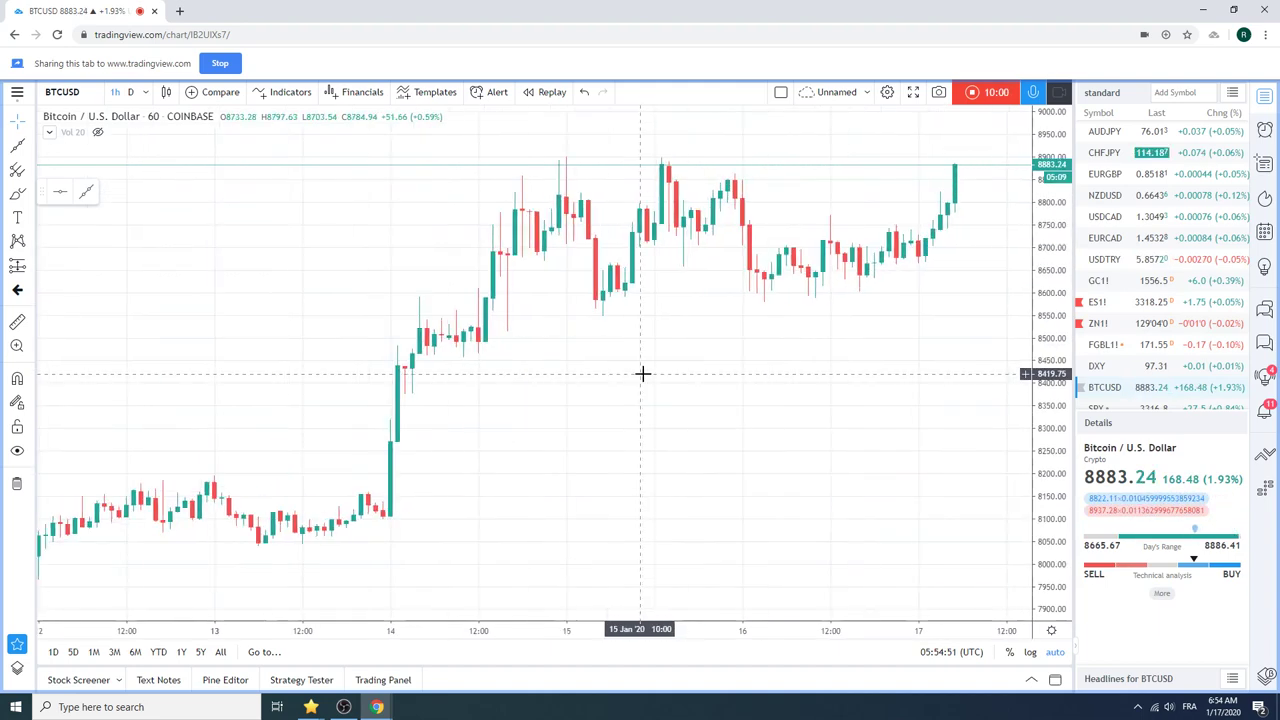
click(130, 91)
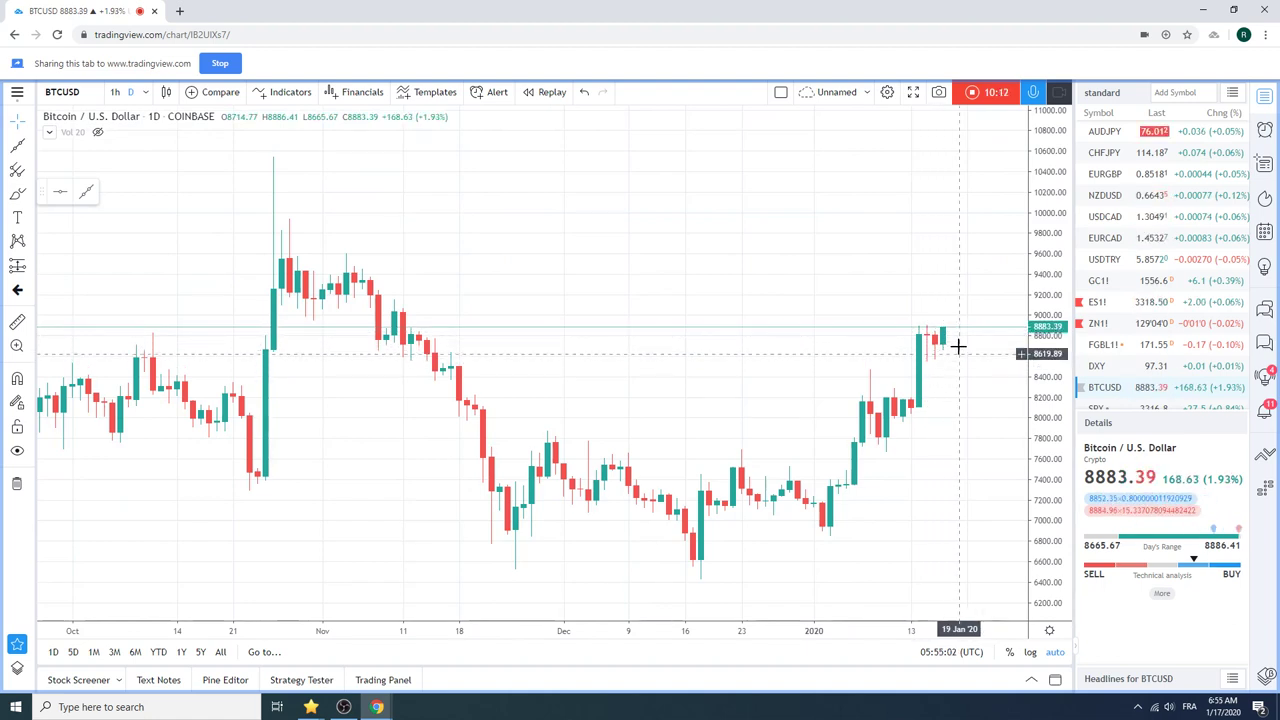
scroll(925, 350, down, 3)
scroll(924, 358, down, 5)
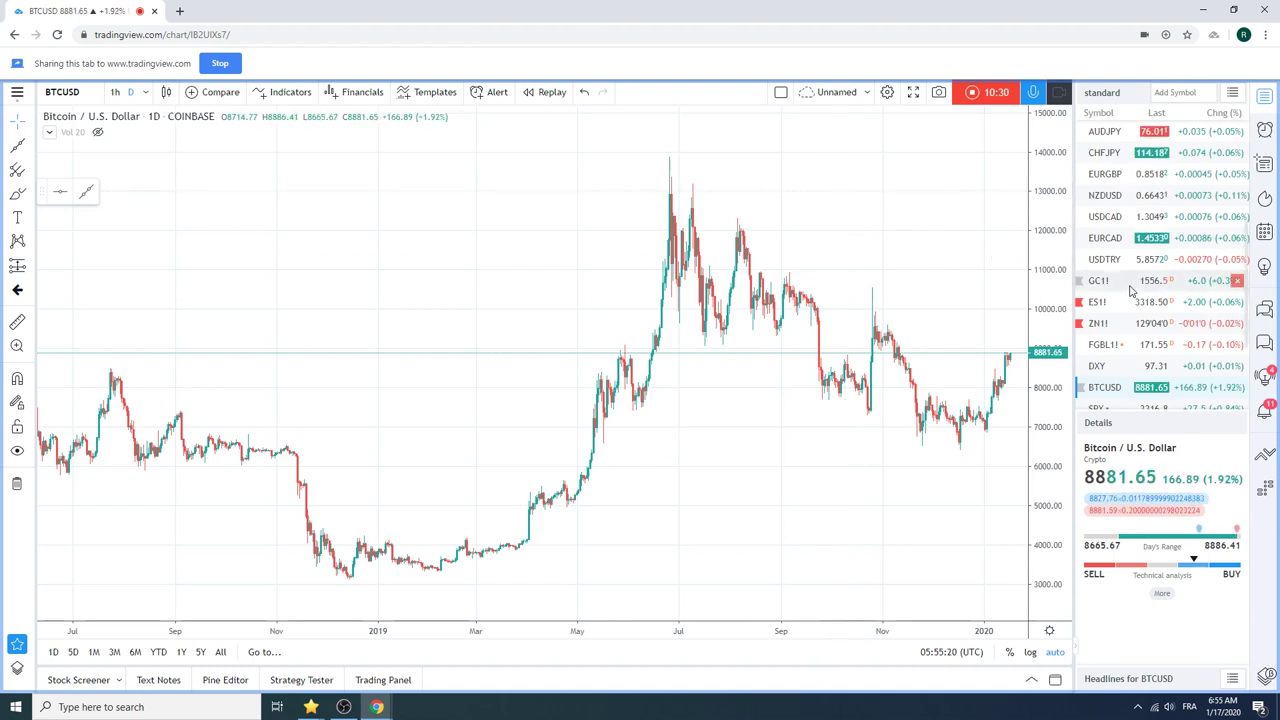
scroll(1135, 285, down, 1)
scroll(1131, 290, down, 2)
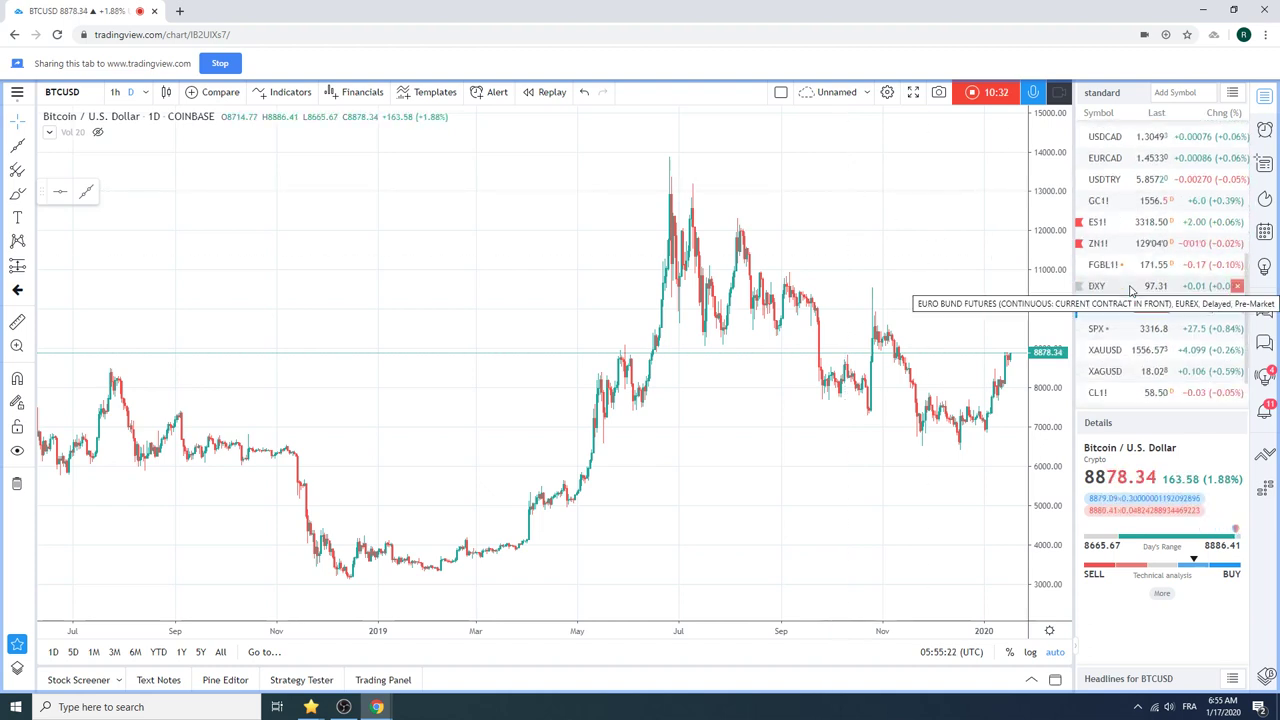
Load the Light Crude Oil Futures (CL1!) daily chart and adjust its visible range
click(1150, 398)
scroll(852, 282, up, 4)
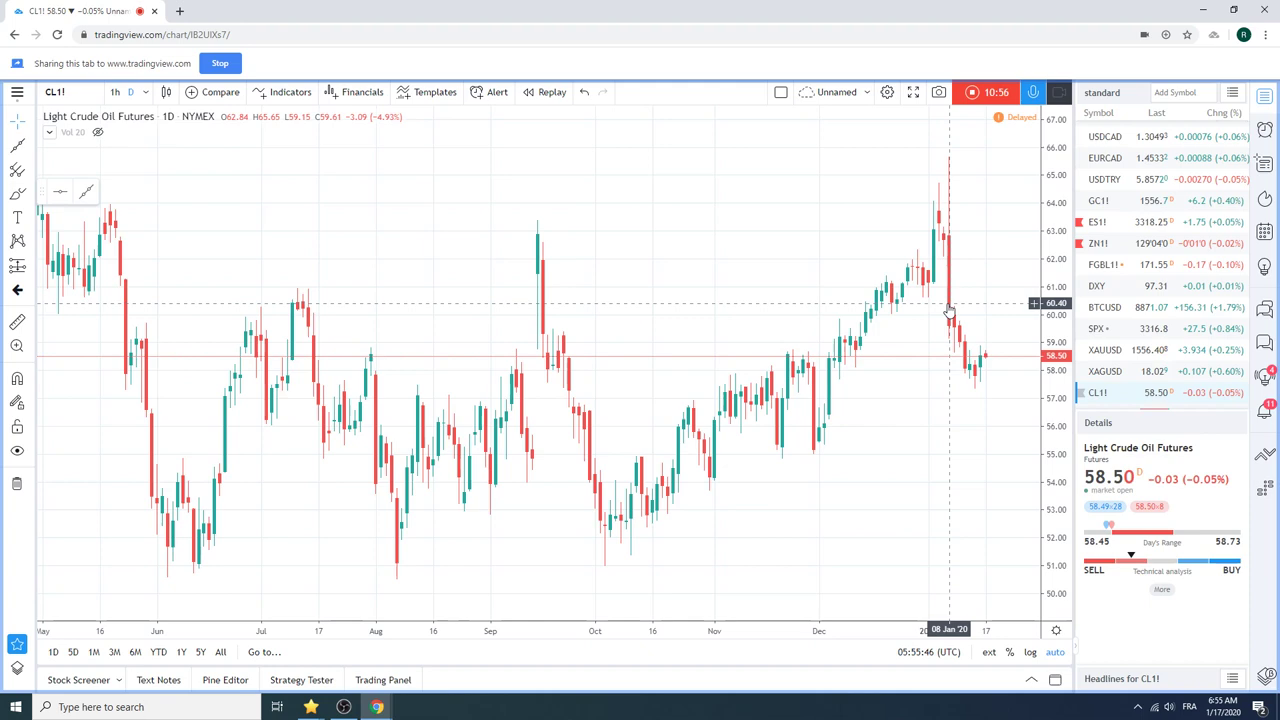
scroll(863, 349, down, 3)
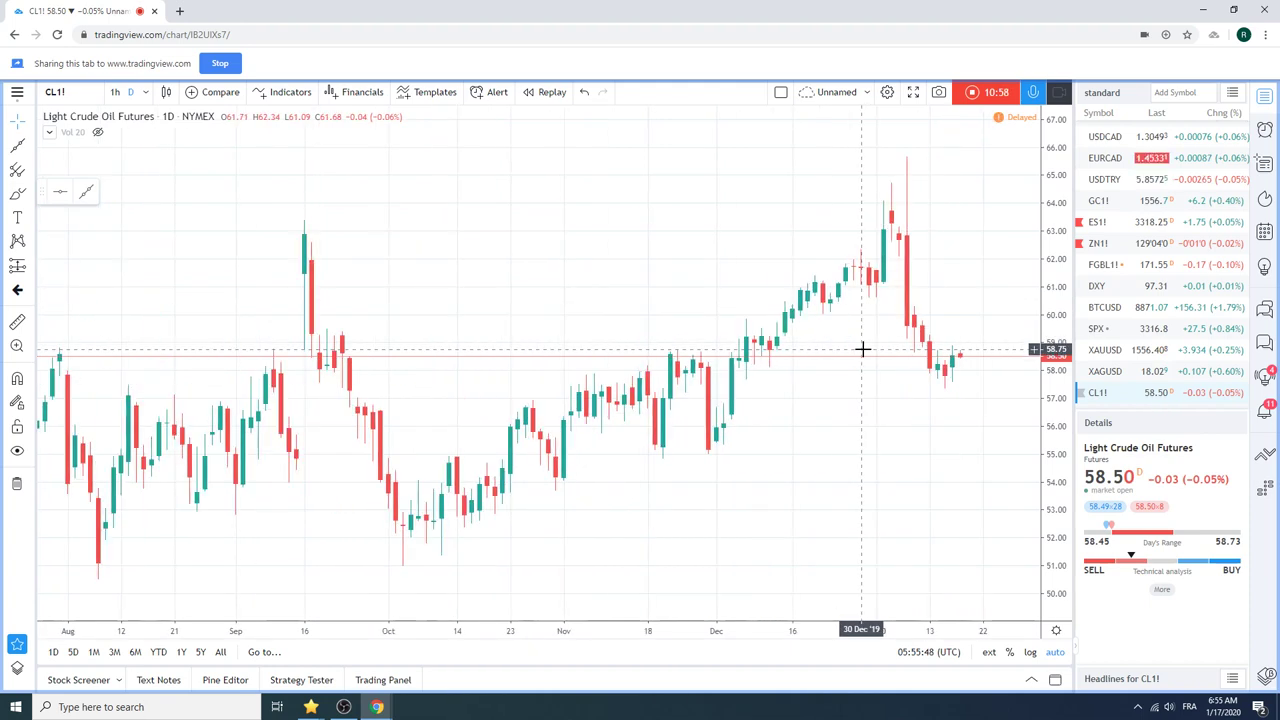
scroll(863, 349, up, 3)
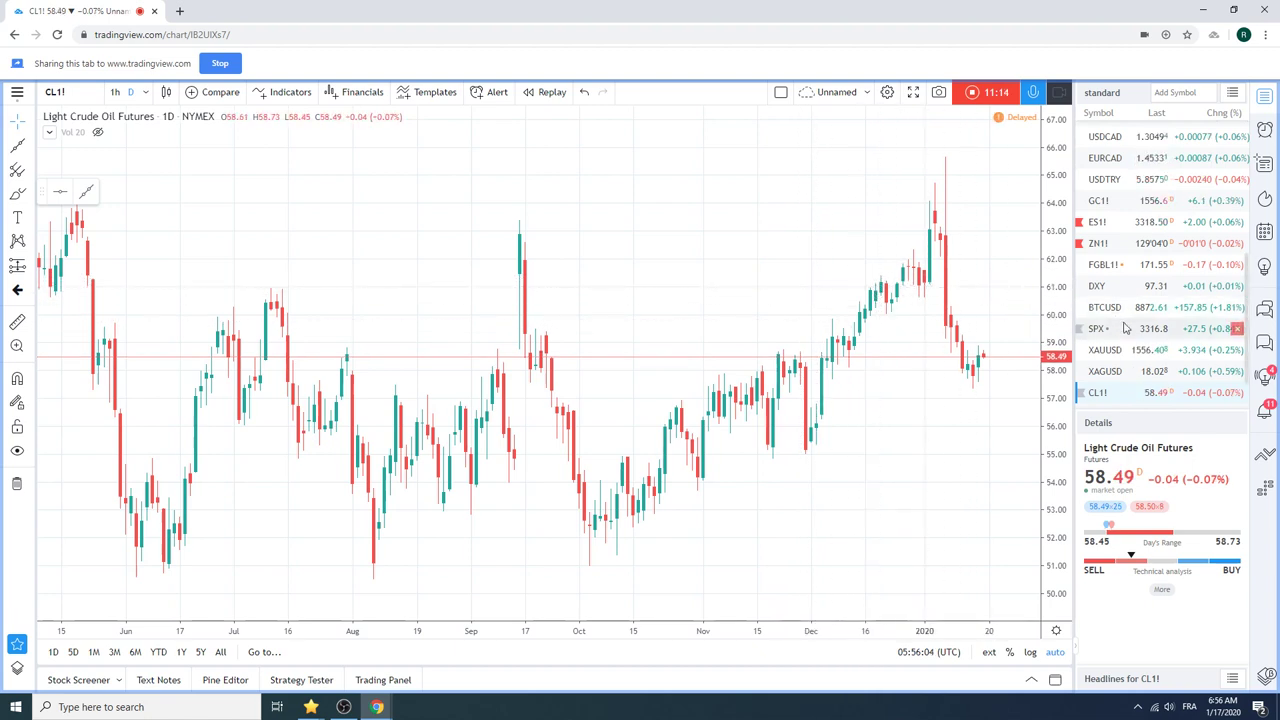
scroll(1125, 328, up, 3)
scroll(1125, 328, up, 2)
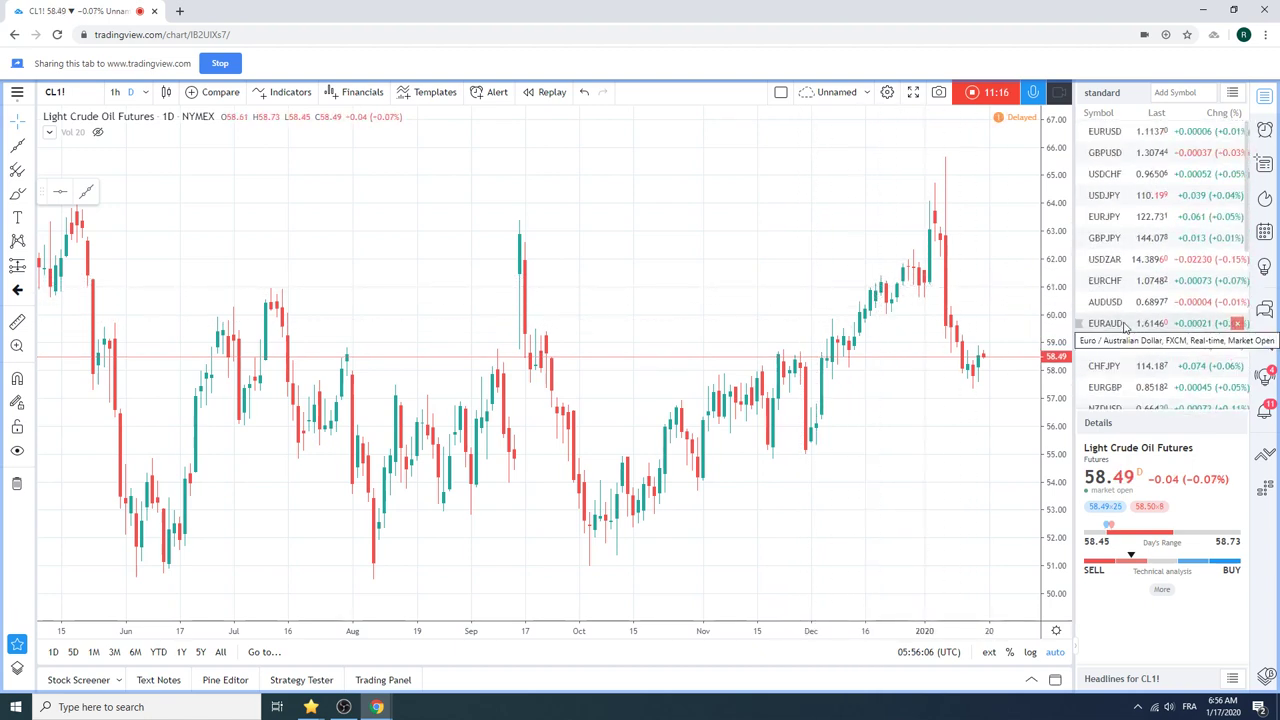
Switch to the USDJPY daily chart with its descending trend line
click(1106, 196)
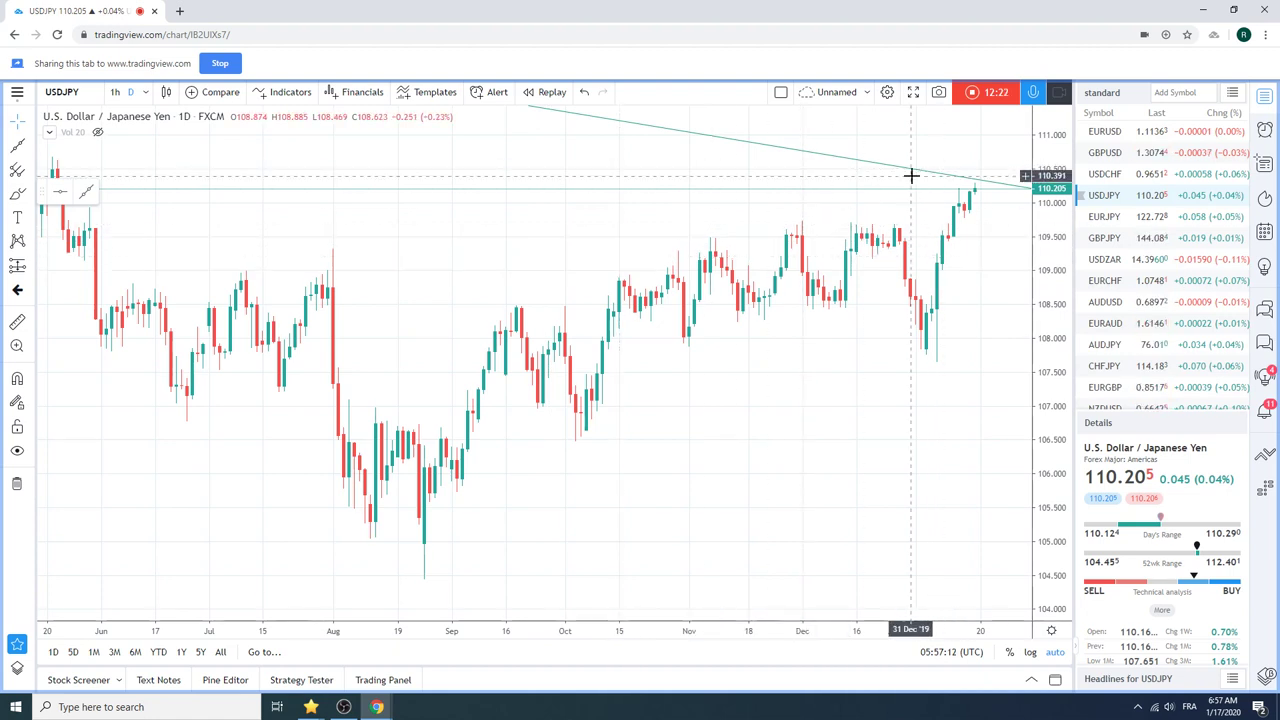
Stop the video idea recording to bring up the Preview Video Idea window
click(978, 92)
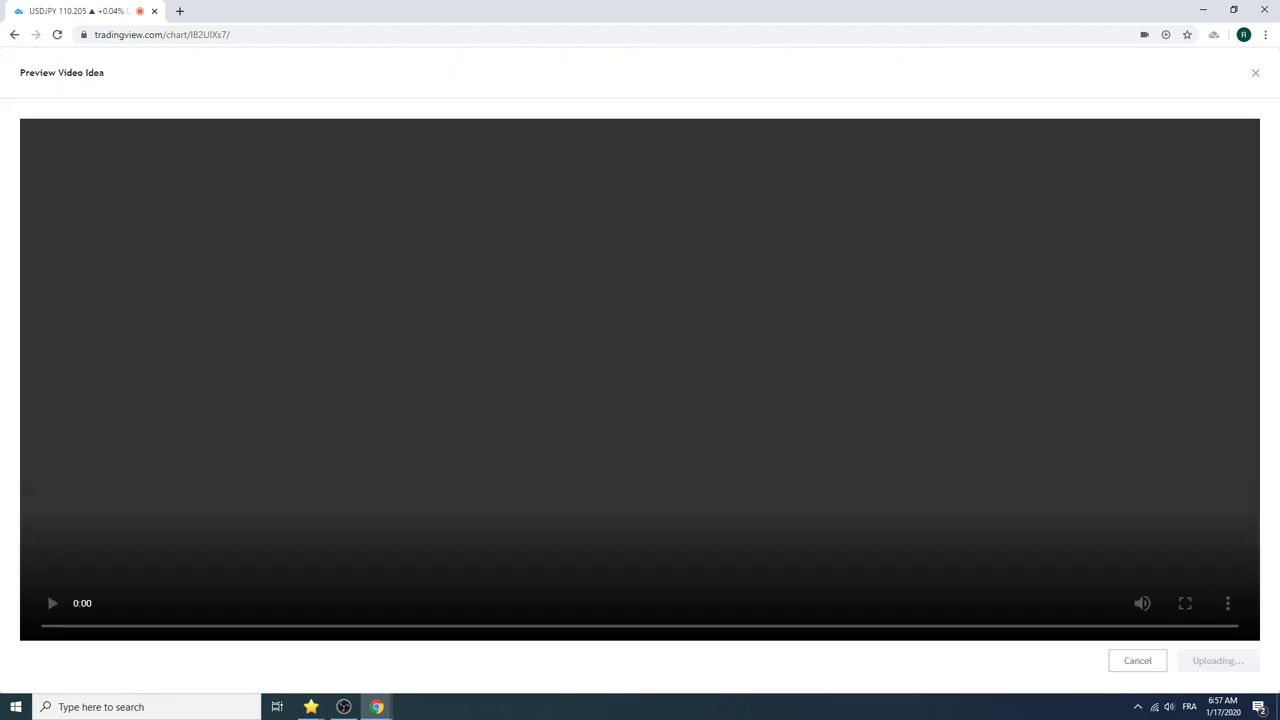